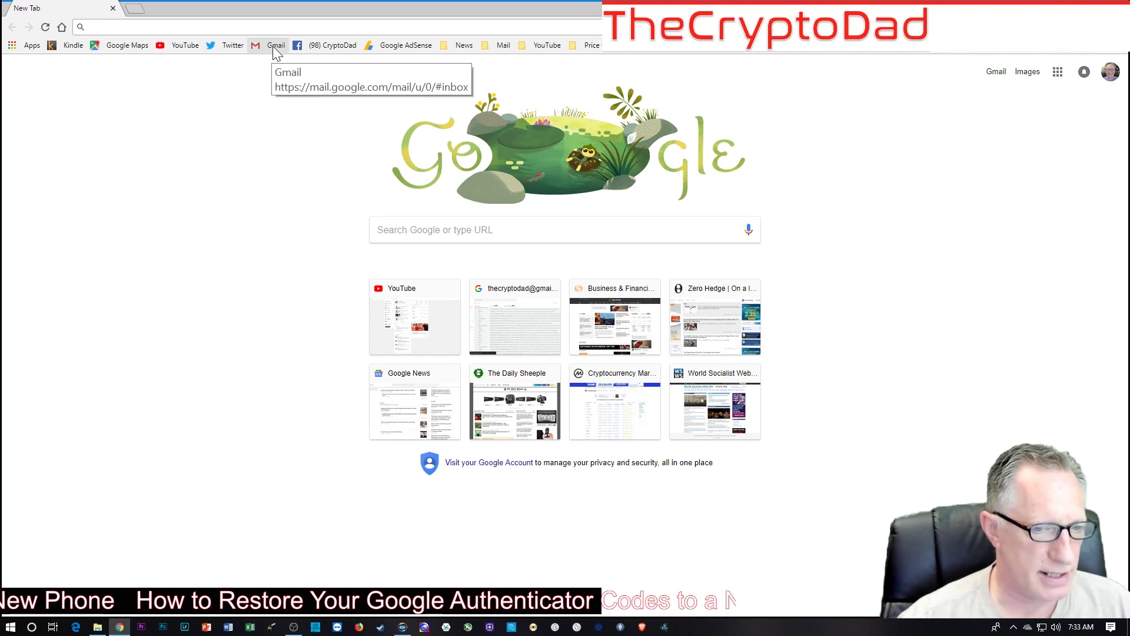
Step: In Firefox, enter the Google account's e-mail address and then its password on the sign-in page
left_click(359, 627)
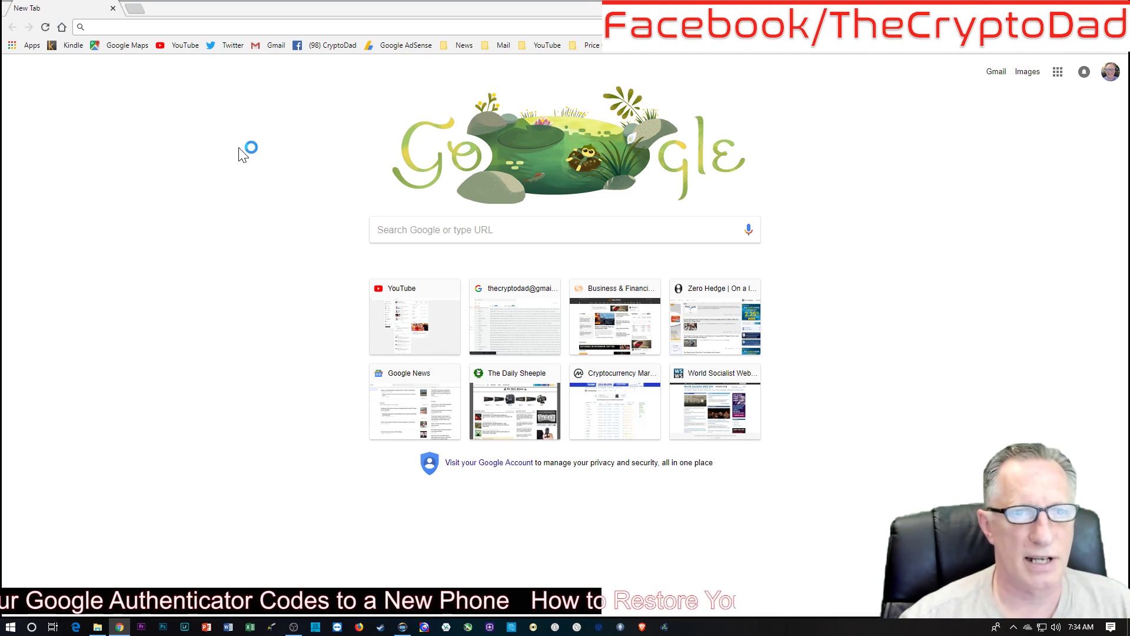
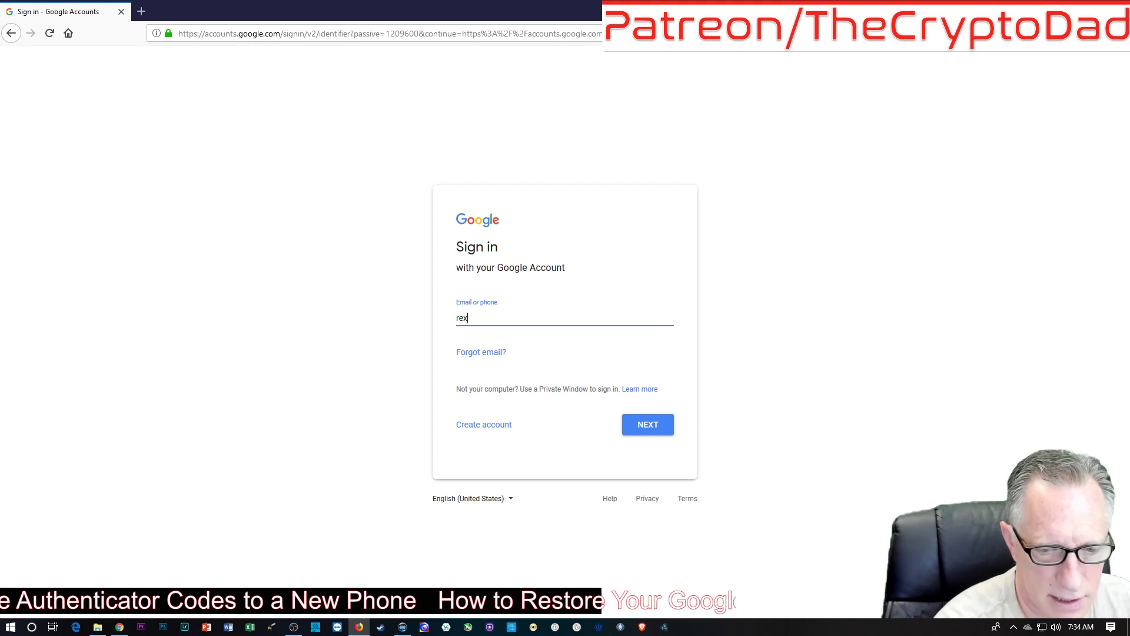
left_click(647, 425)
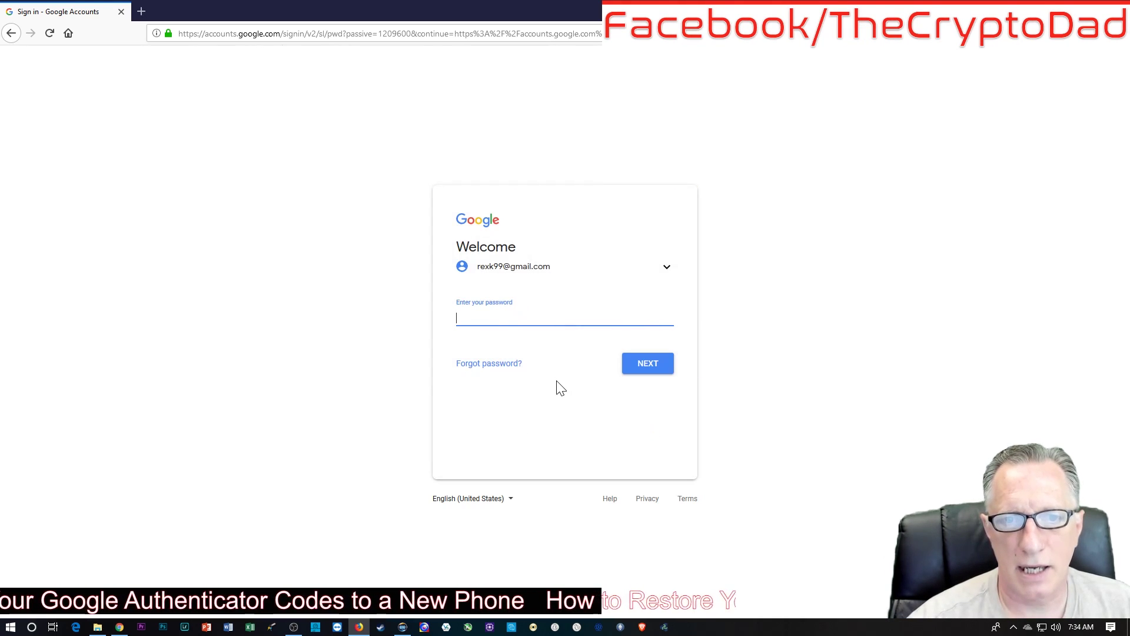
type("••••••••")
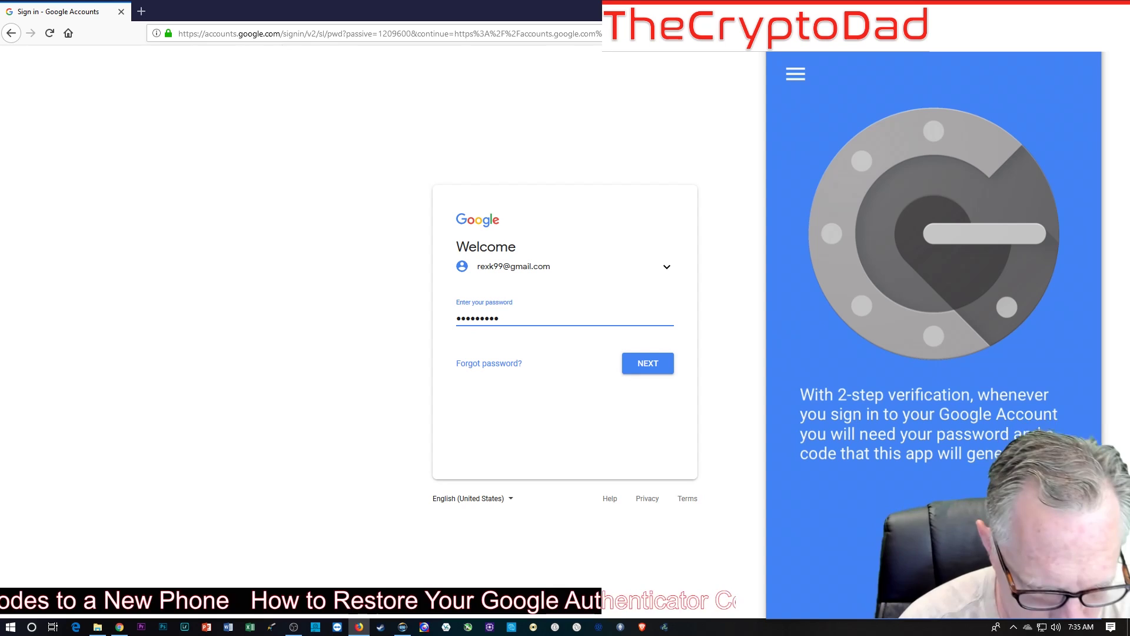
type("••")
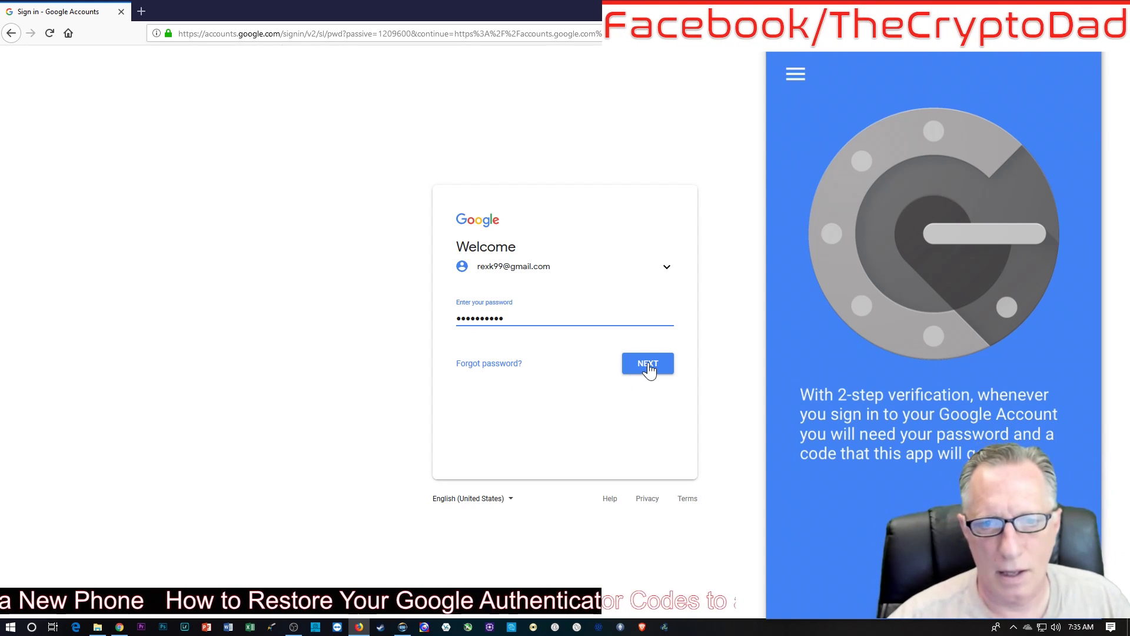
Step: Submit the password and pass 2-Step Verification with a pasted 8-digit backup code
left_click(648, 362)
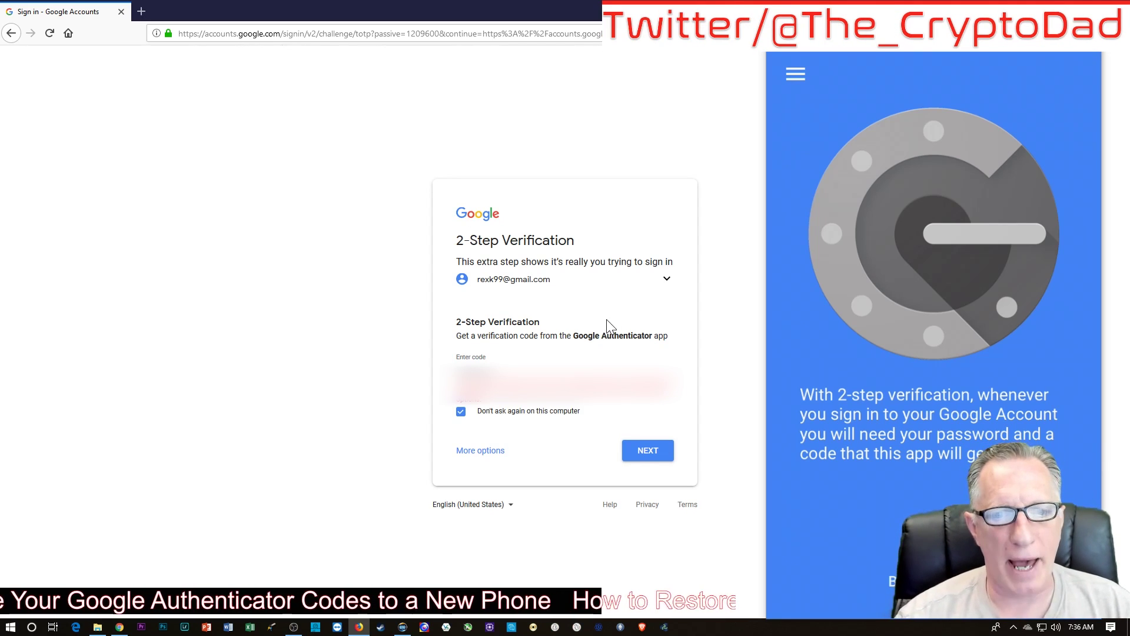
left_click(482, 456)
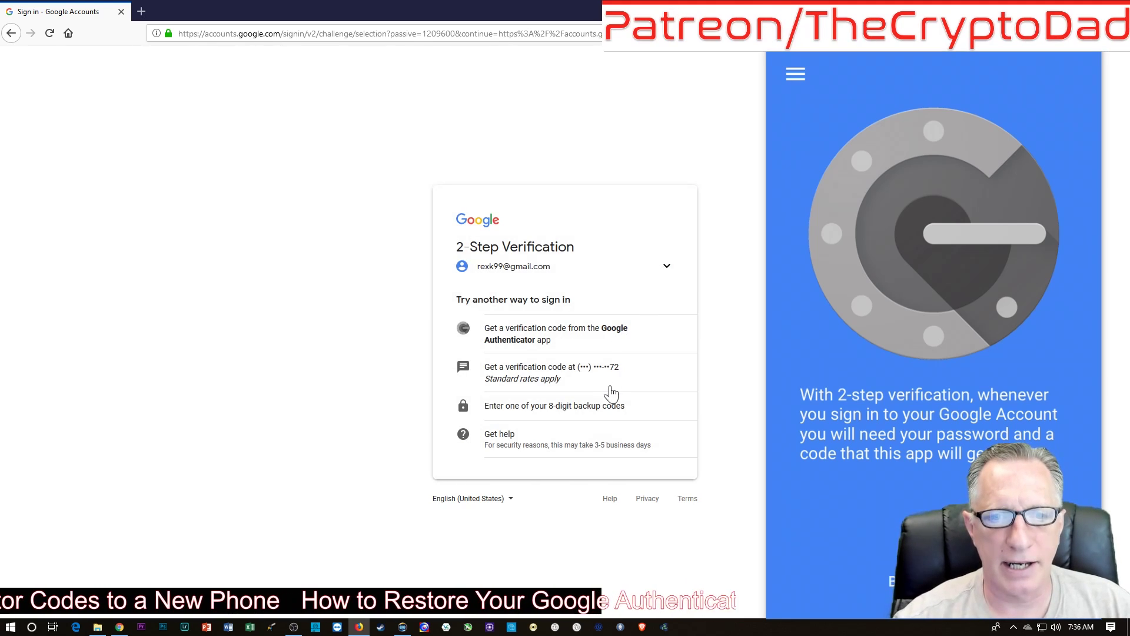
left_click(568, 418)
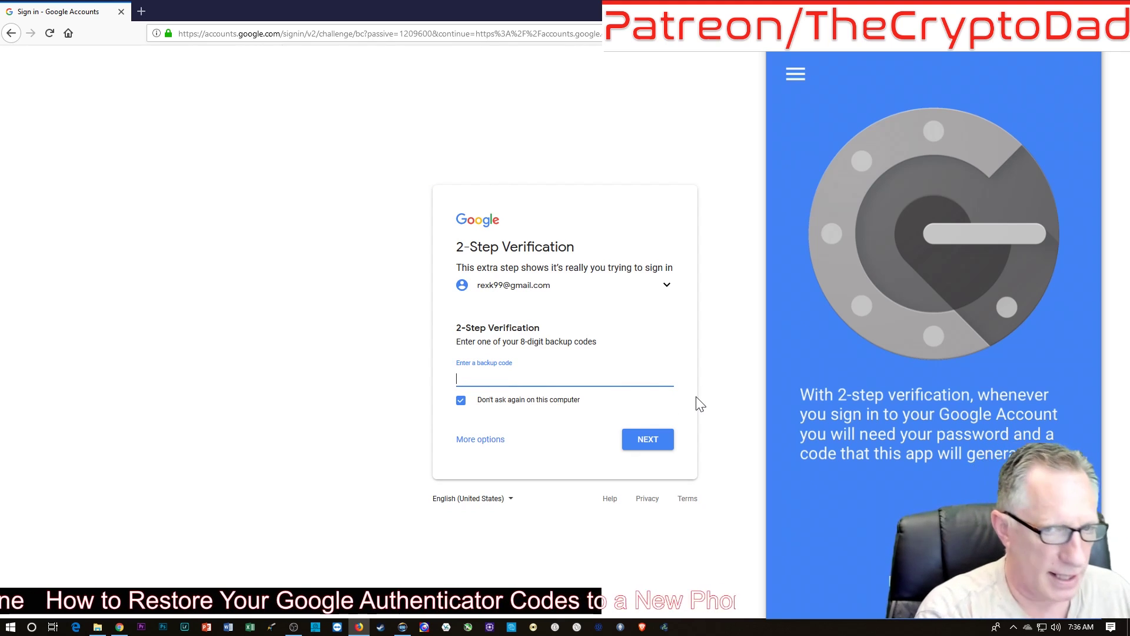
key("Return")
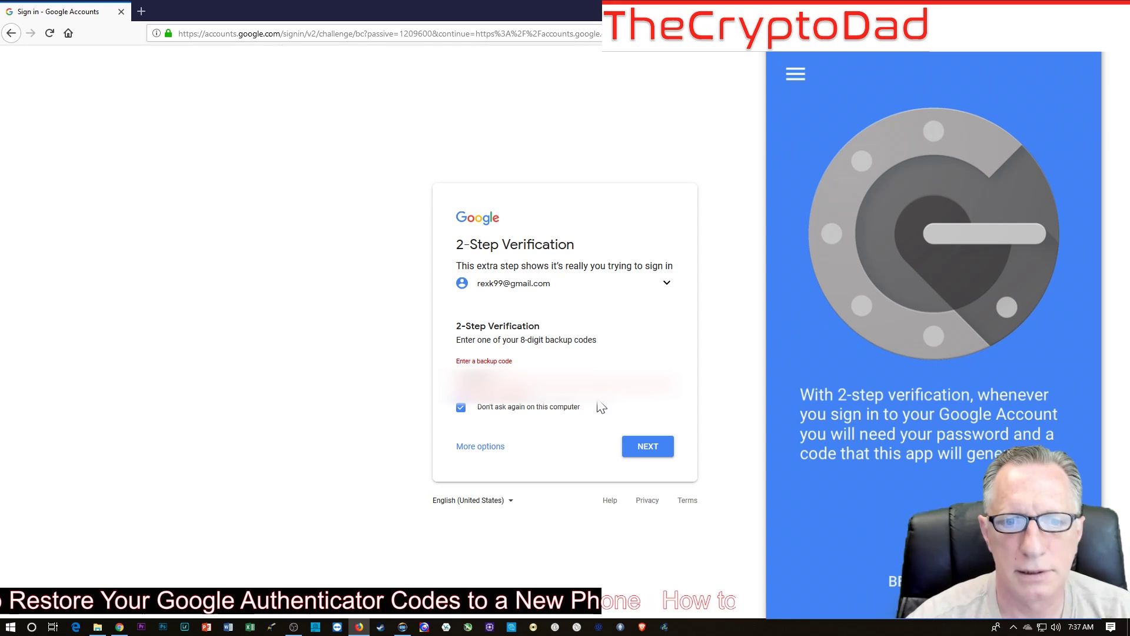
left_click(648, 450)
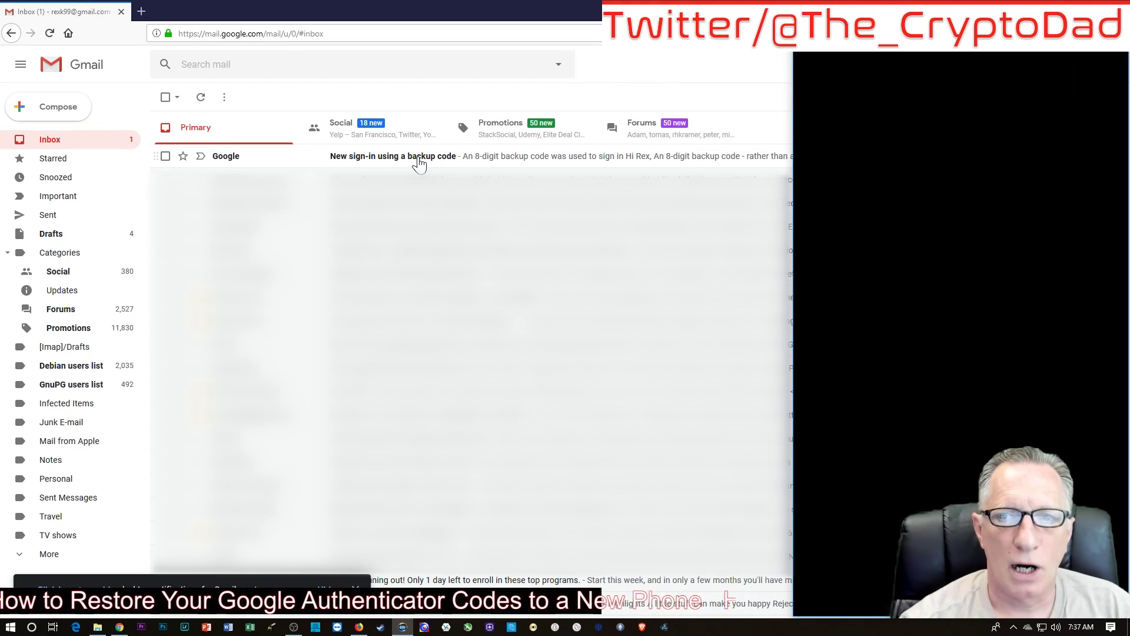
Step: Open and read Google's 'New sign-in using a backup code' alert email
left_click(419, 156)
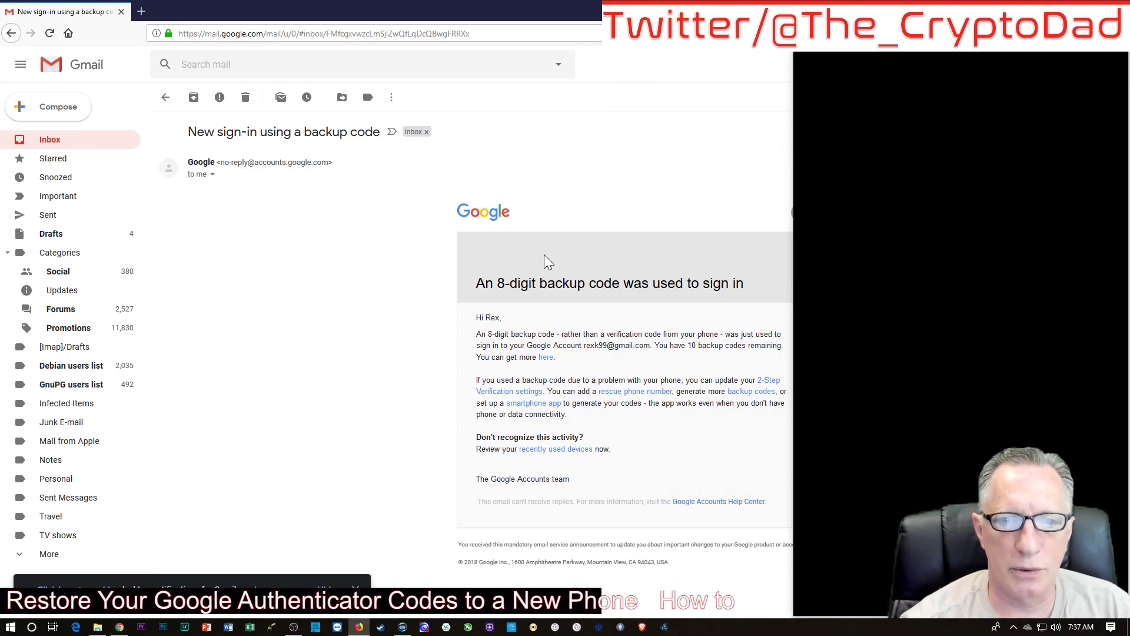
scroll(525, 256, "down", 2)
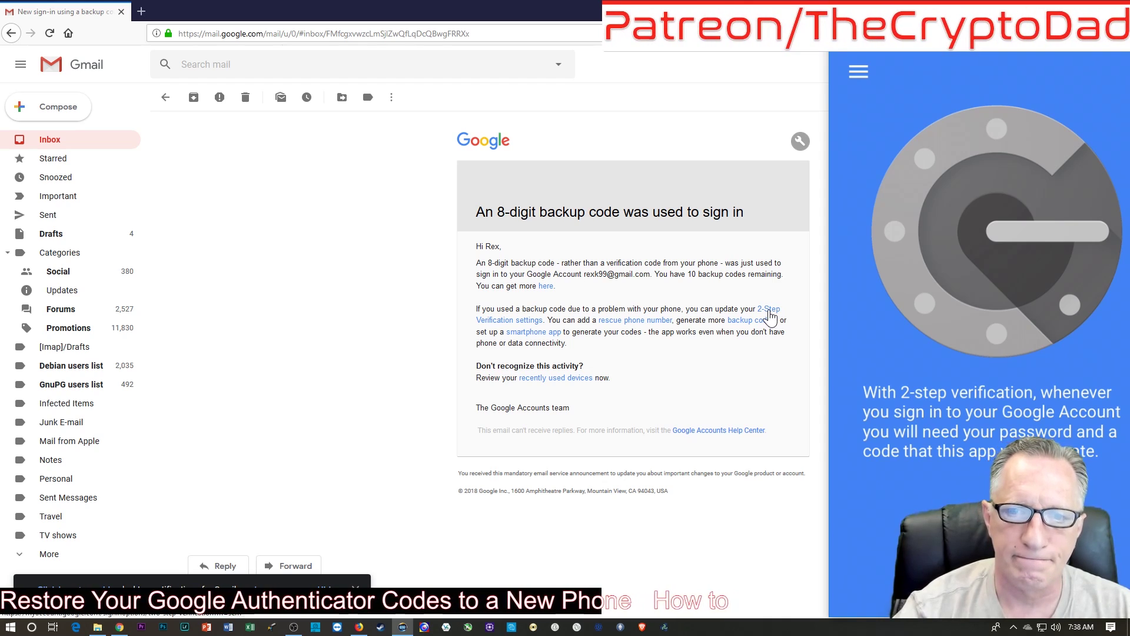
Step: Open the 2-Step Verification settings, confirm the password, and scroll to the Authenticator entry
left_click(770, 319)
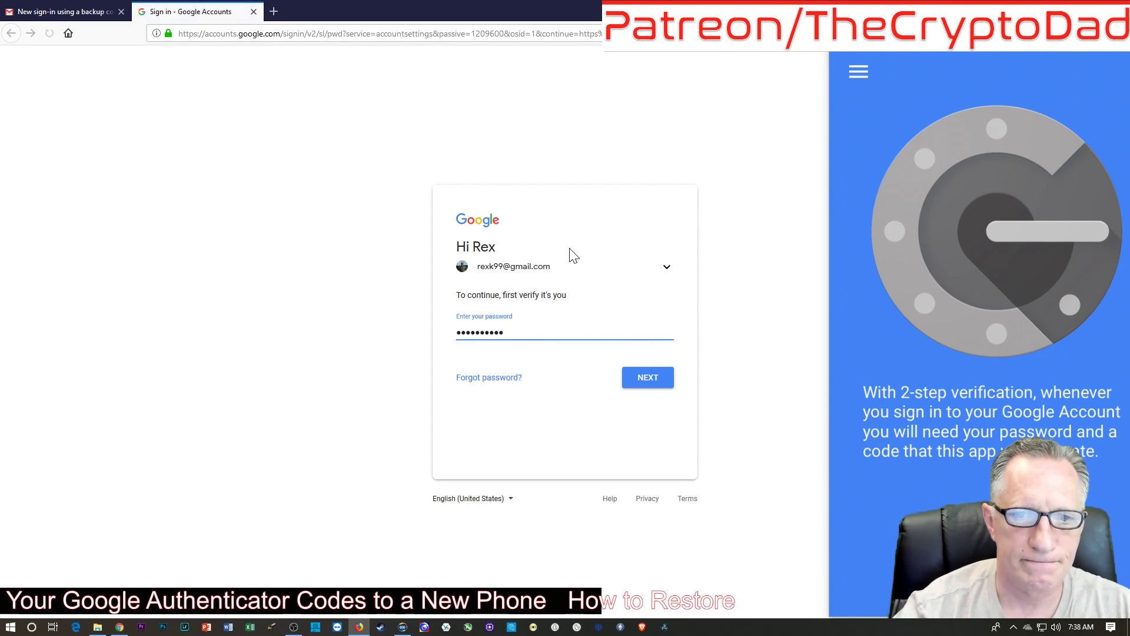
left_click(645, 381)
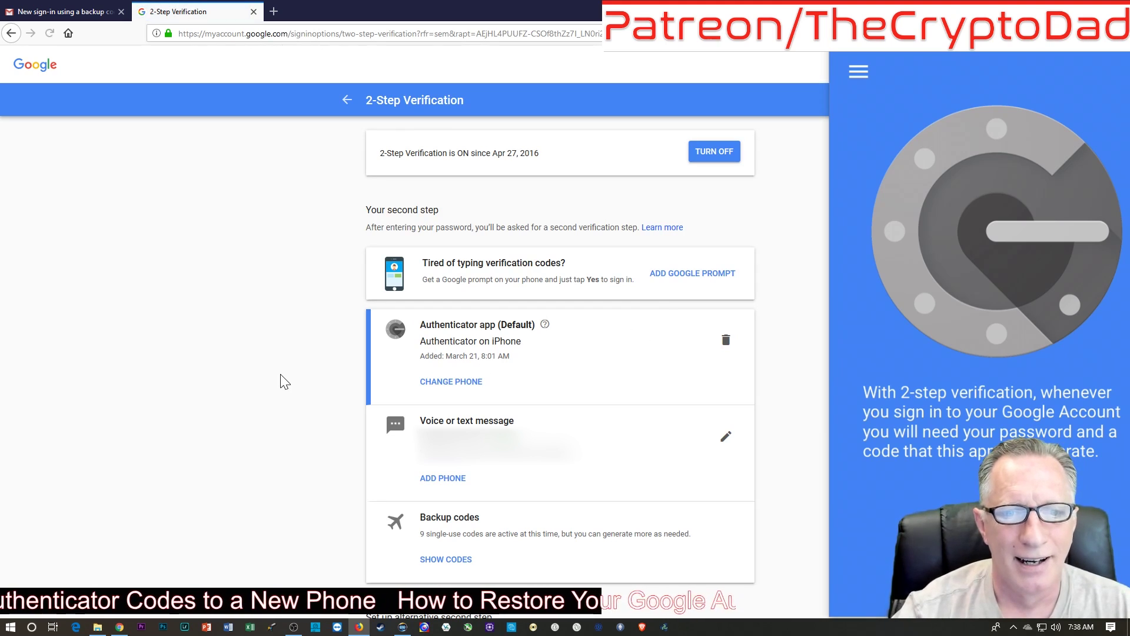
scroll(284, 381, "down", 2)
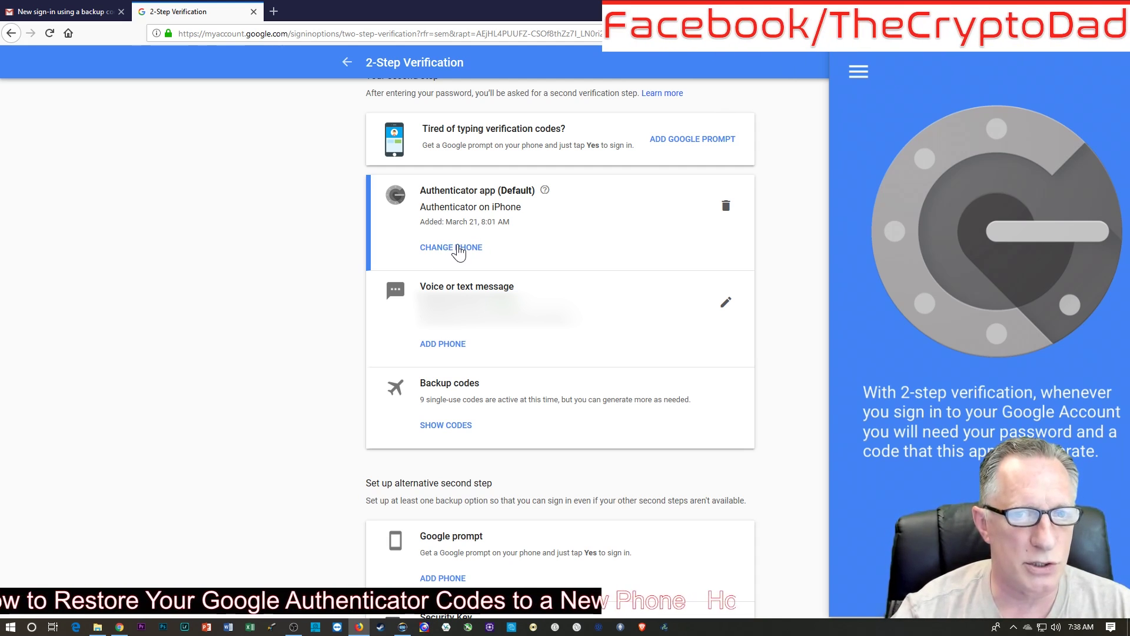
Step: Move Authenticator to the new iPhone: scan the QR code and verify its 6-digit code
left_click(457, 250)
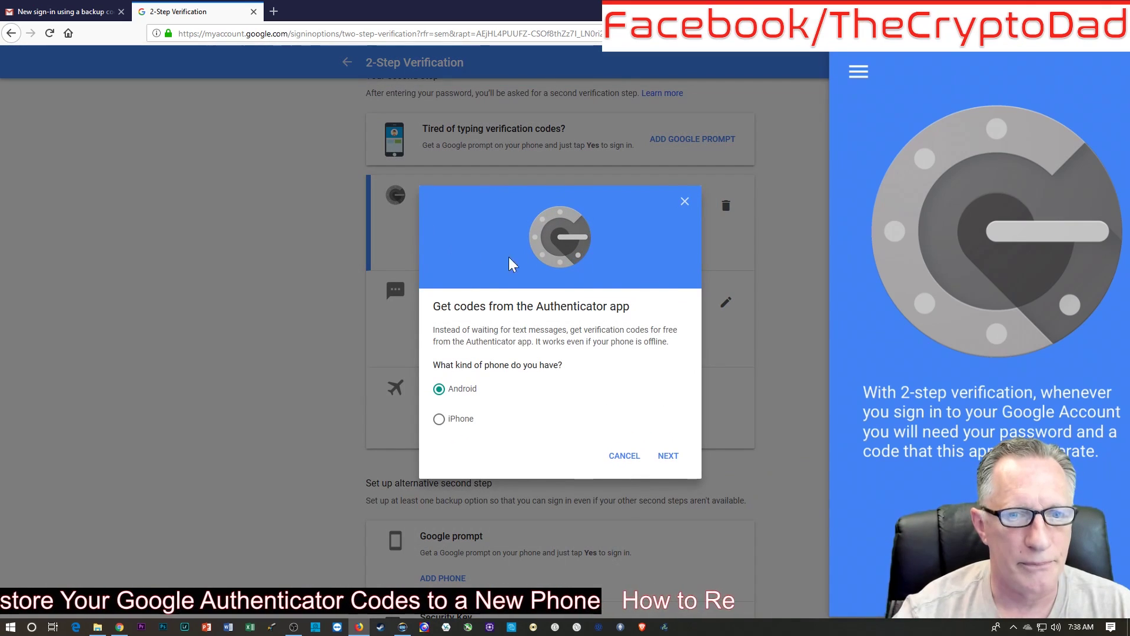
left_click(439, 420)
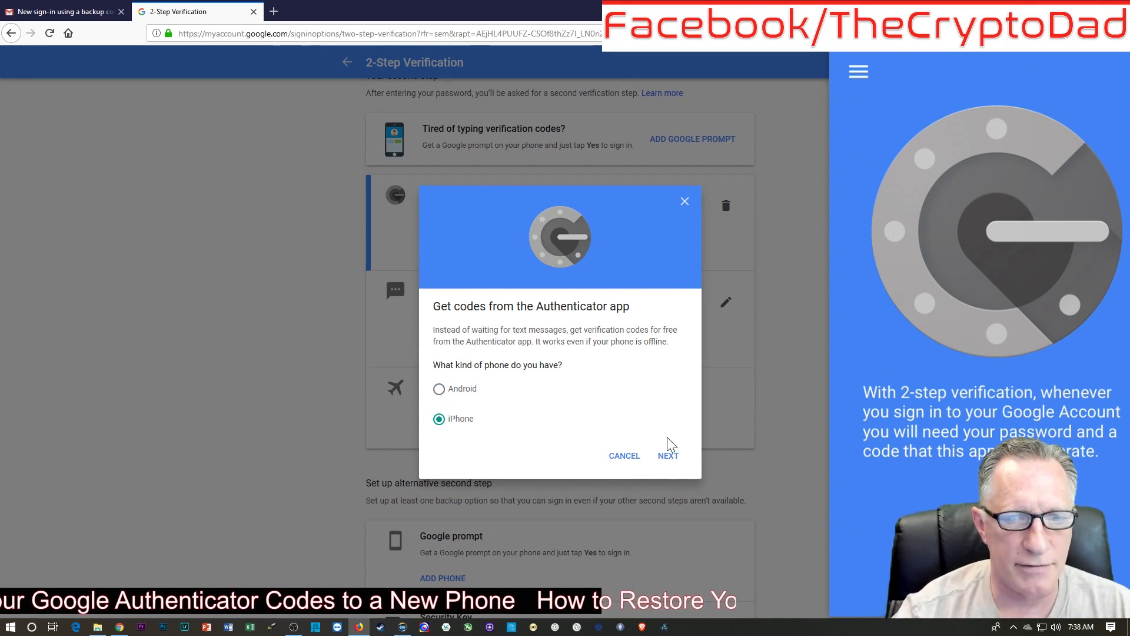
left_click(668, 457)
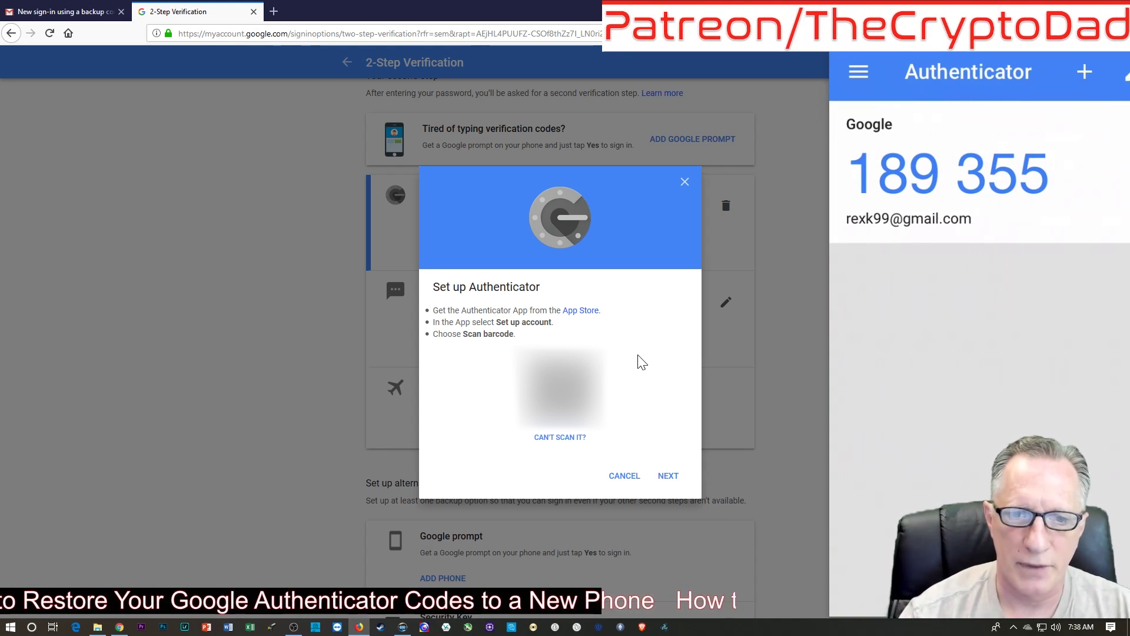
left_click(665, 478)
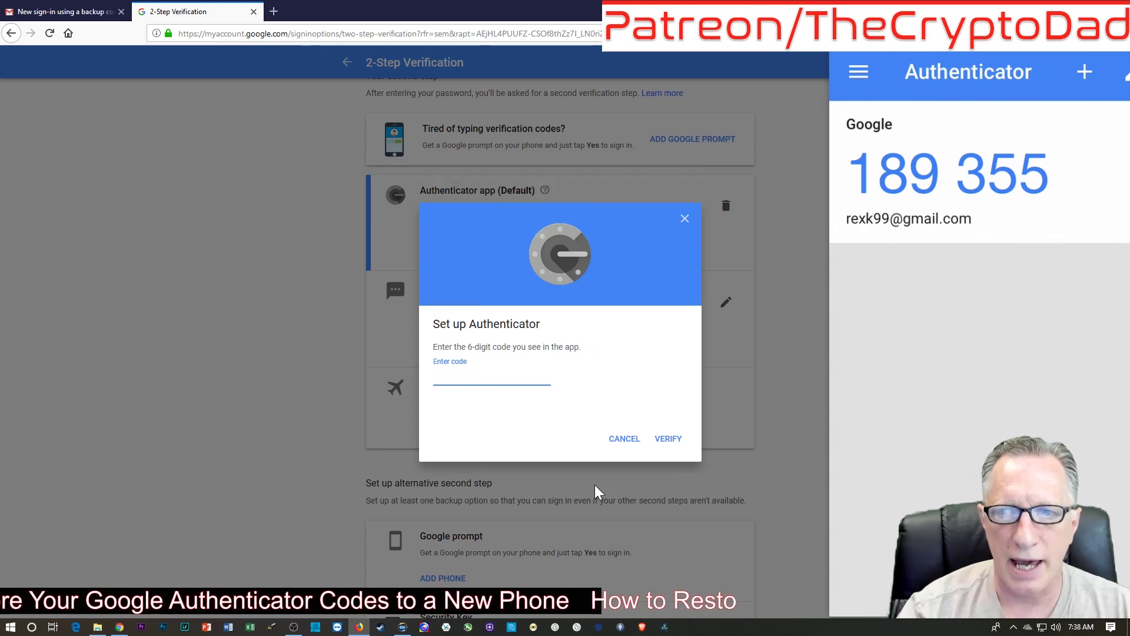
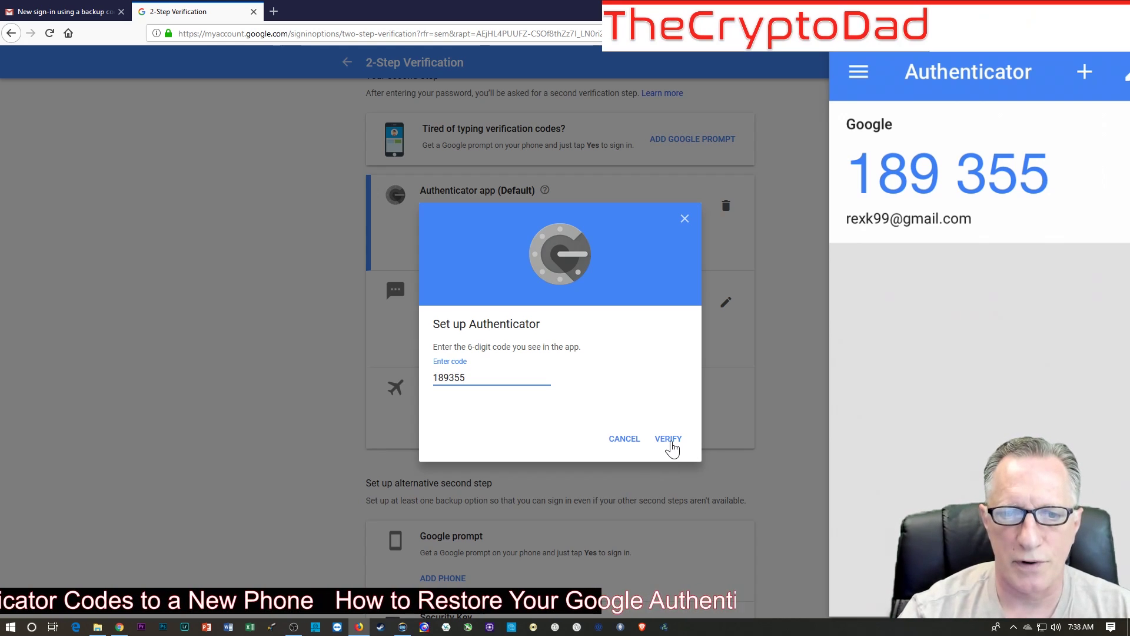
left_click(669, 442)
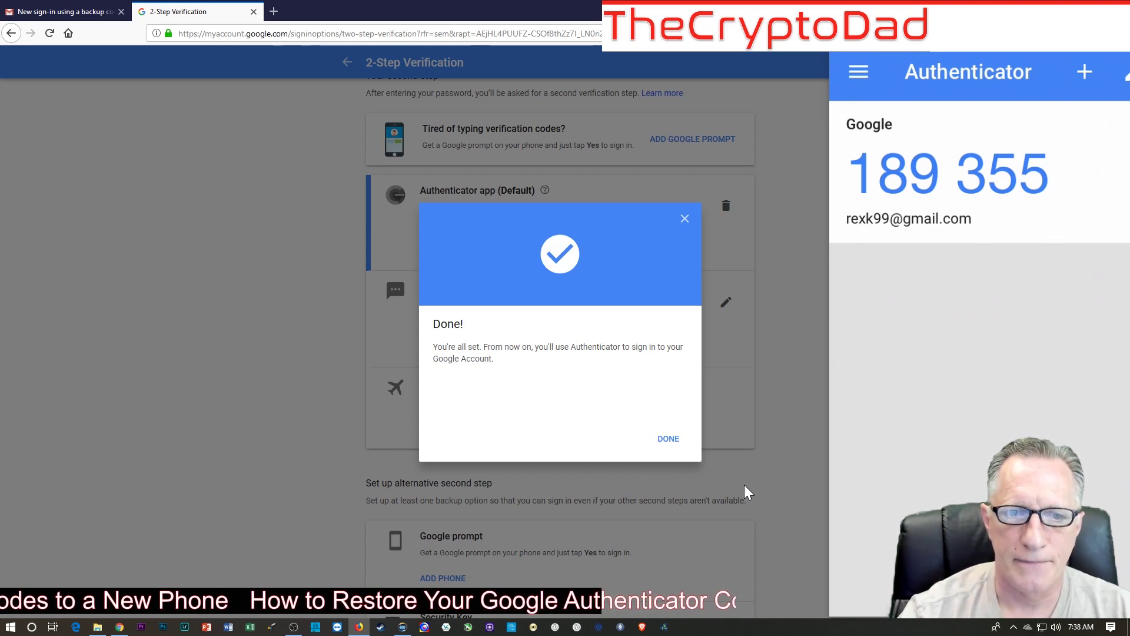
left_click(668, 442)
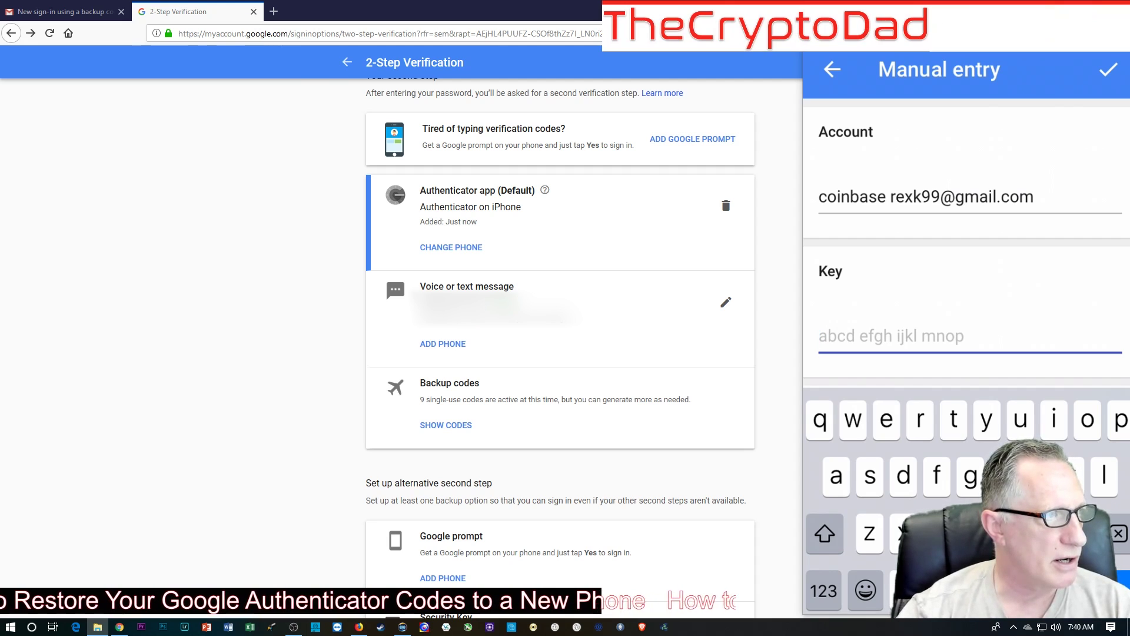
Step: Paste the Coinbase backup key into the manual entry's Key field
key("ctrl+v")
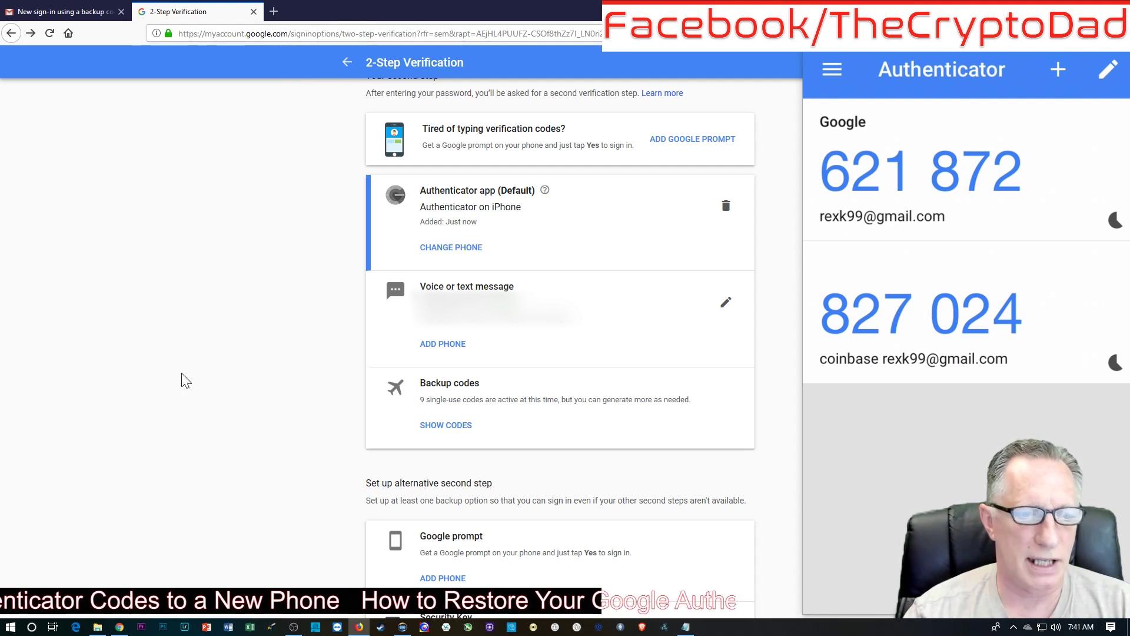
Step: Switch to Chrome, move the phone mirror lower, and submit the Coinbase sign-in
key("alt+Tab")
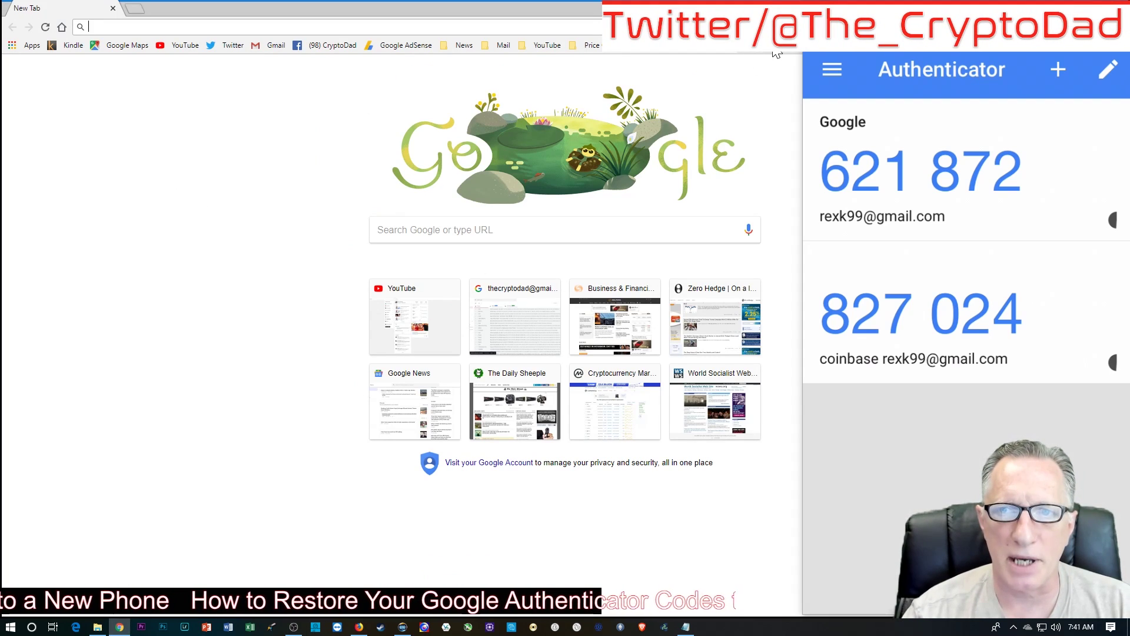
left_click_drag(890, 12, 888, 79)
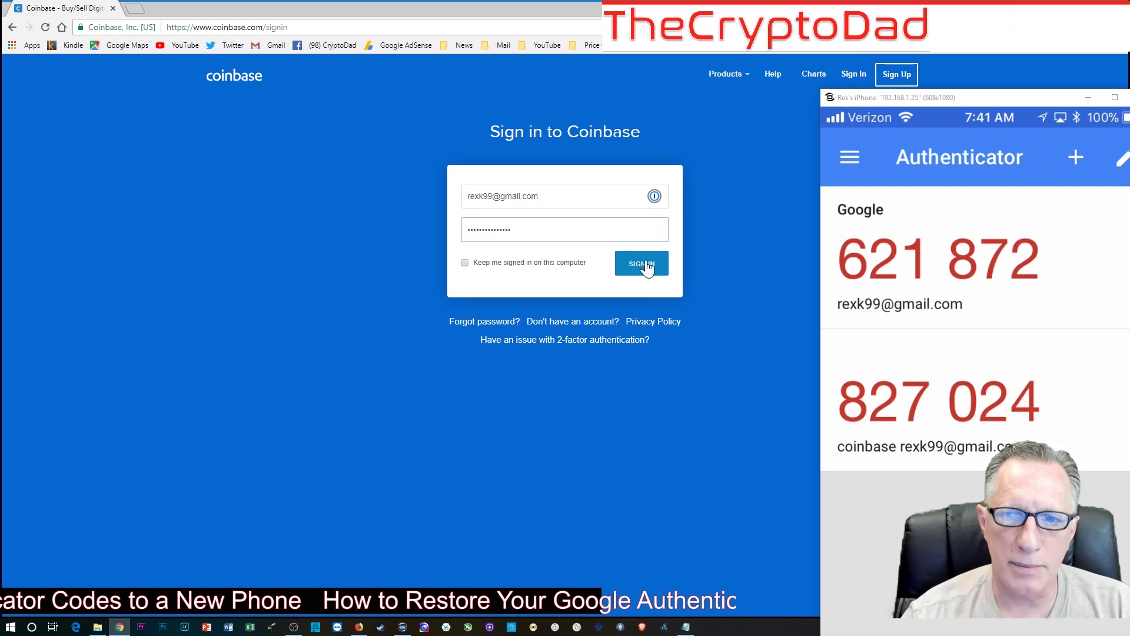
left_click(642, 265)
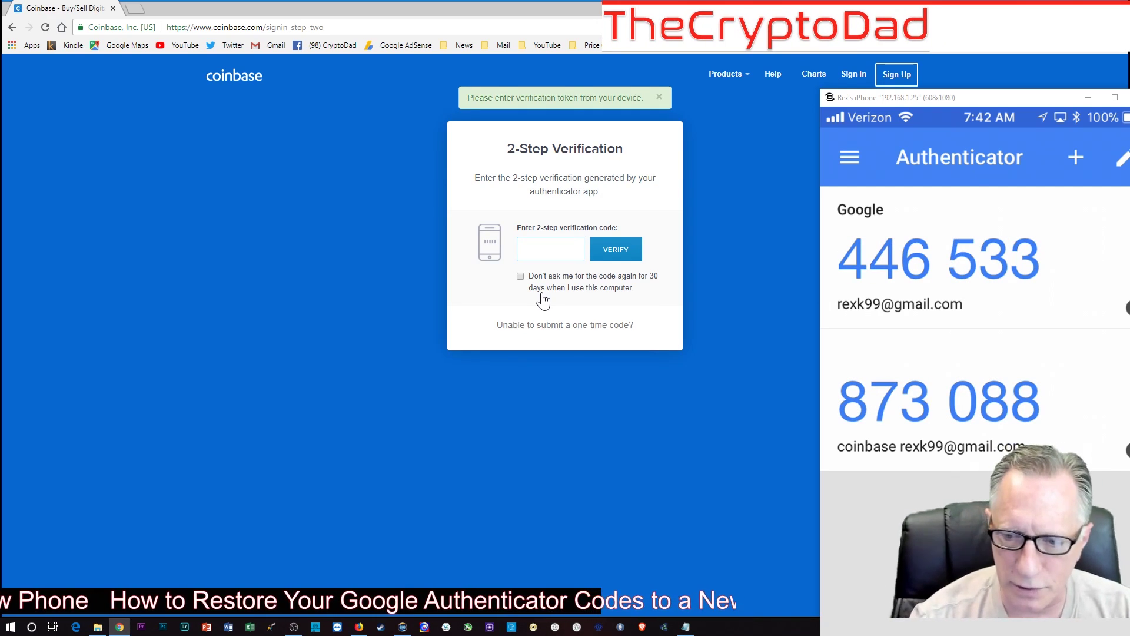
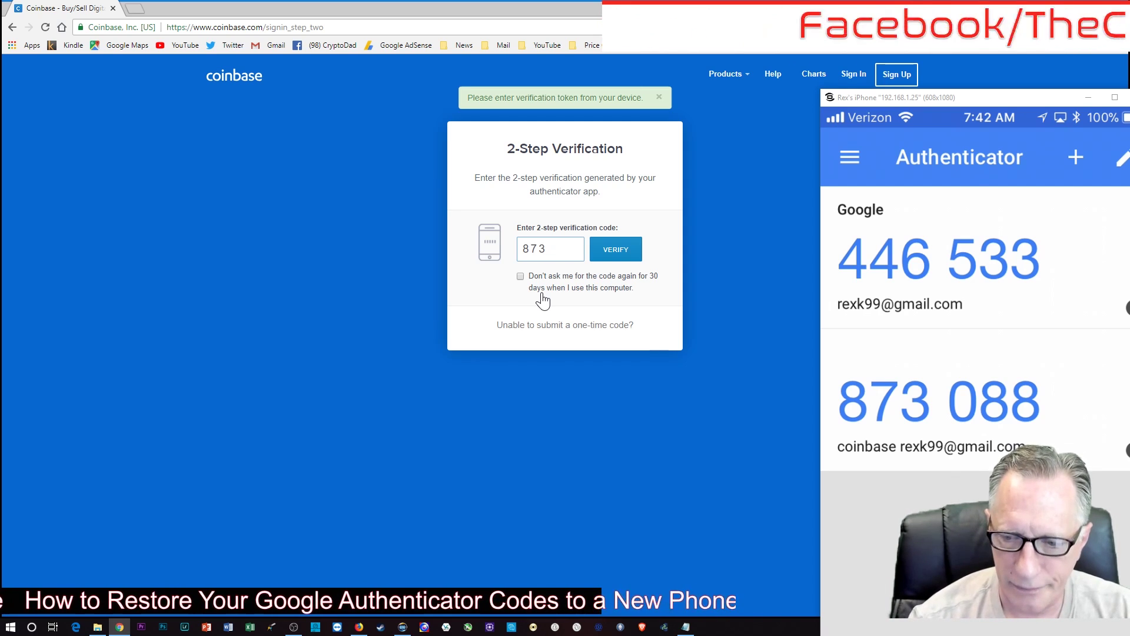
Step: Enter the current Coinbase code from the restored Authenticator and verify it
left_click(613, 250)
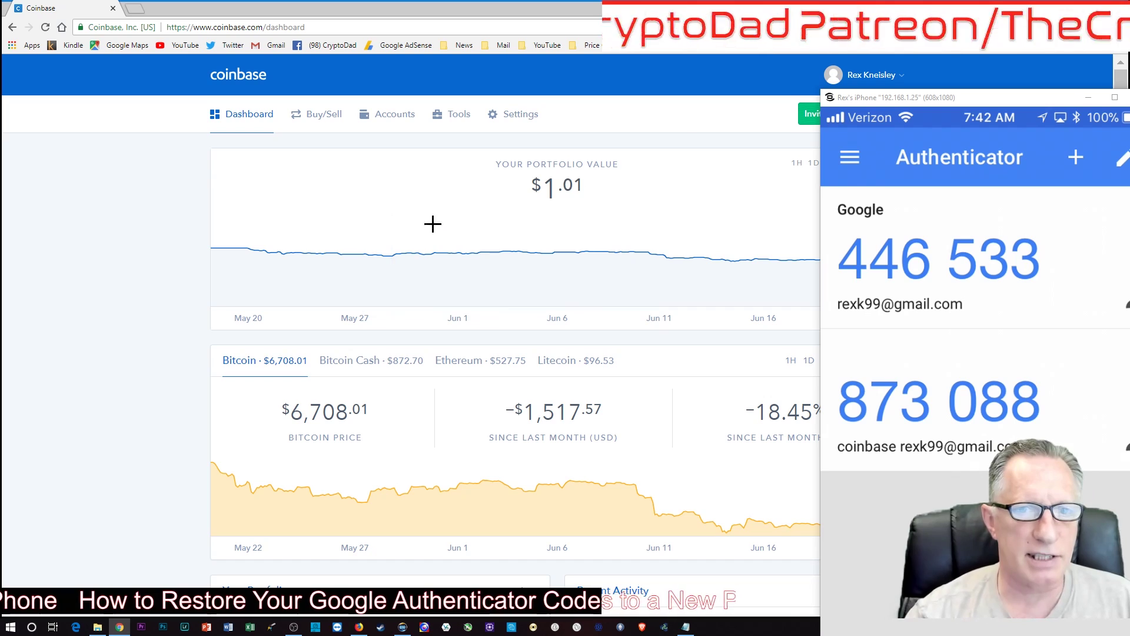
Step: Add a Binance entry in Authenticator named with the account e-mail, pasting its backup key
left_click(135, 11)
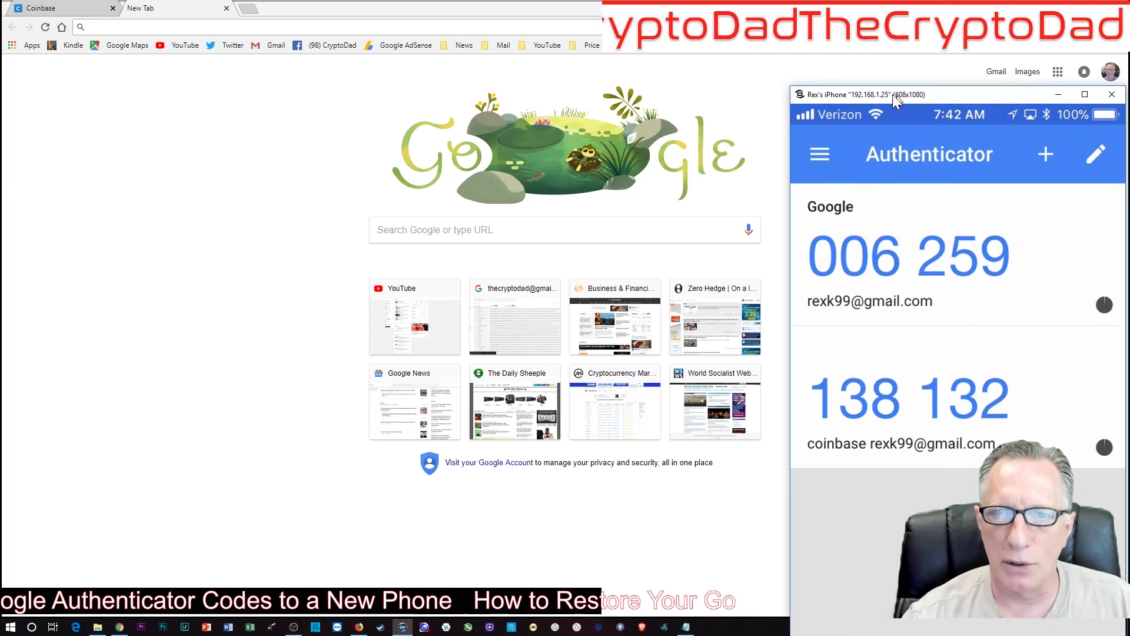
double_click(938, 97)
mouse_move(761, 319)
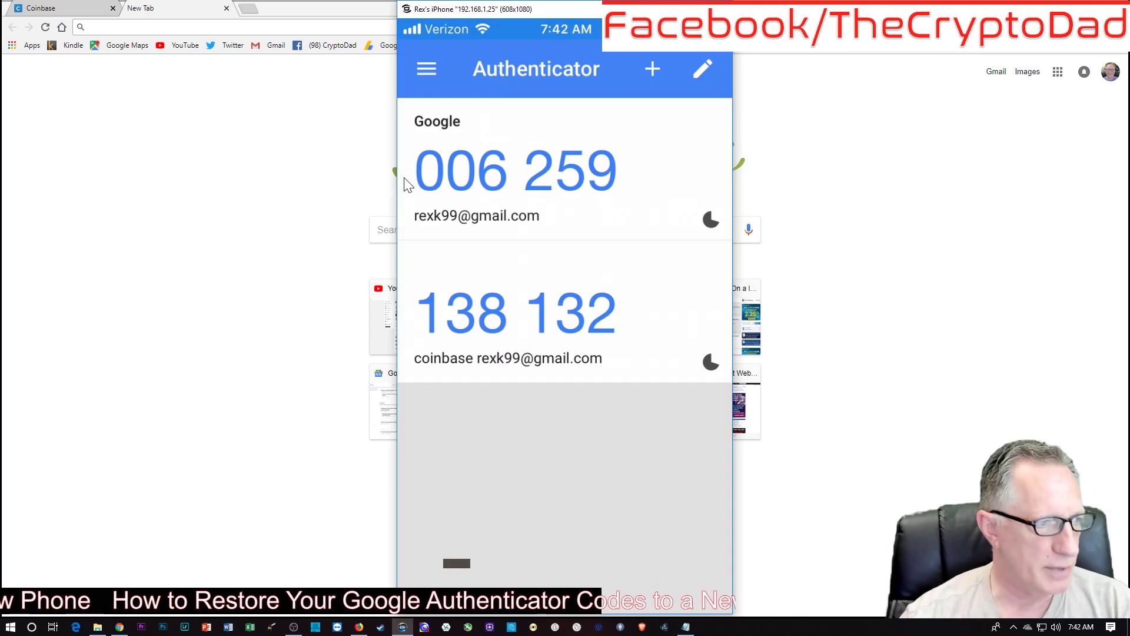
mouse_move(405, 183)
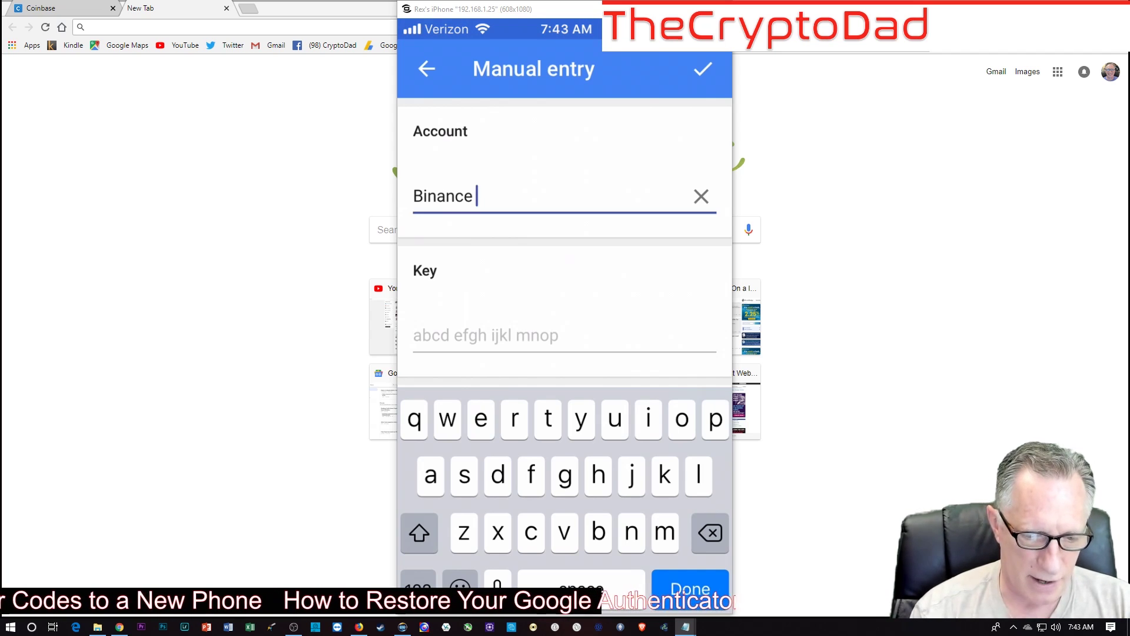
left_click(564, 335)
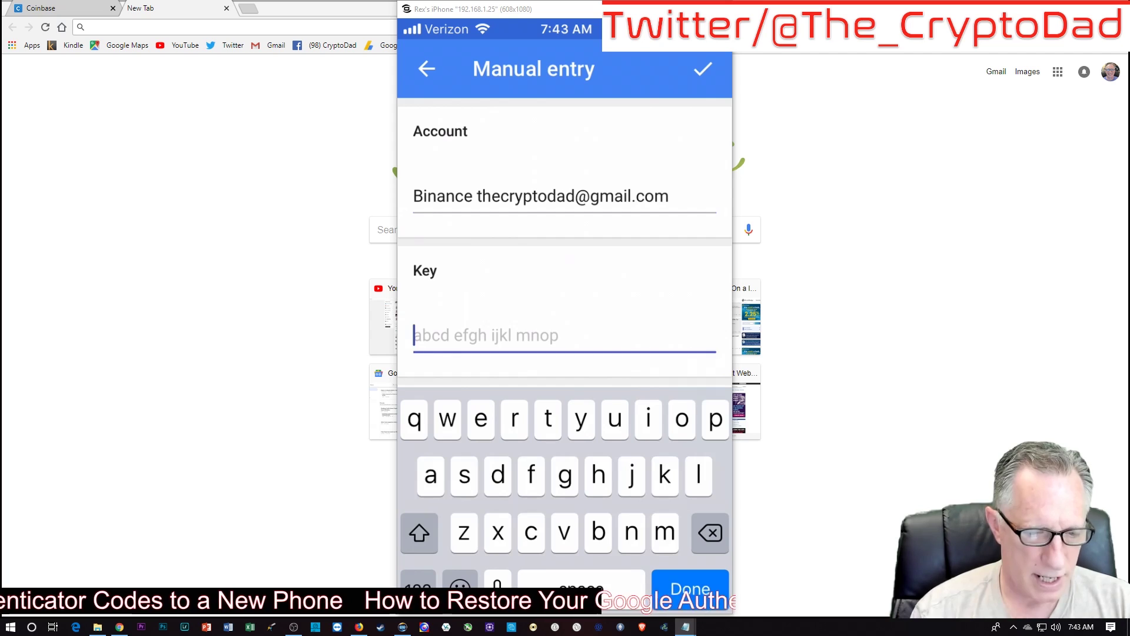
key("ctrl+v")
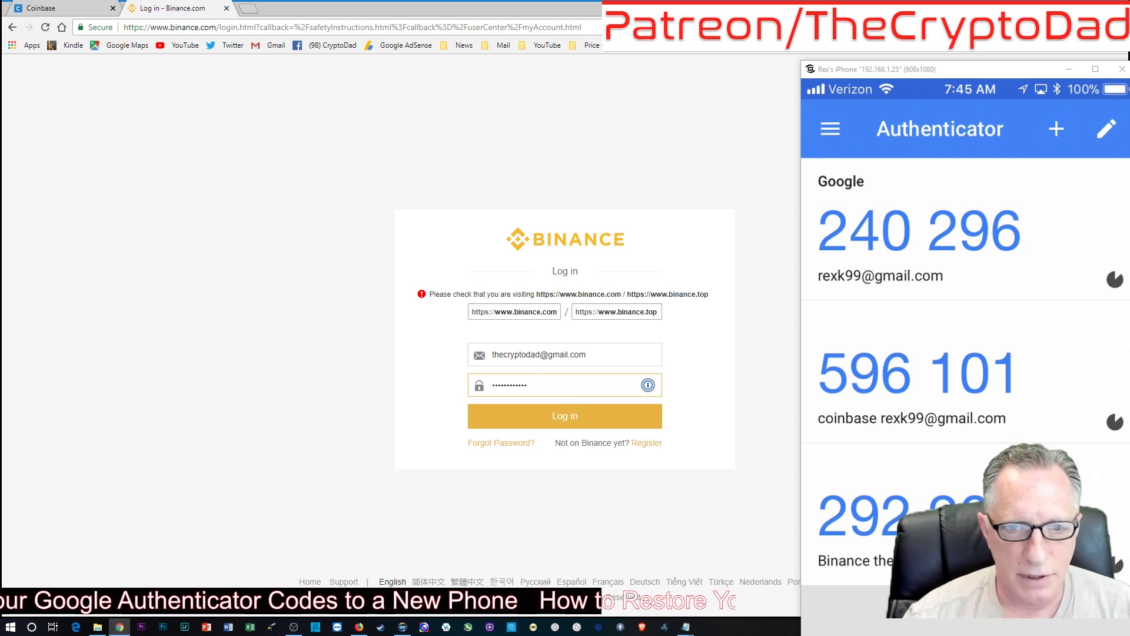
Step: Log in to Binance, solve the slider puzzle, and enter the current Binance authenticator code
left_click(568, 418)
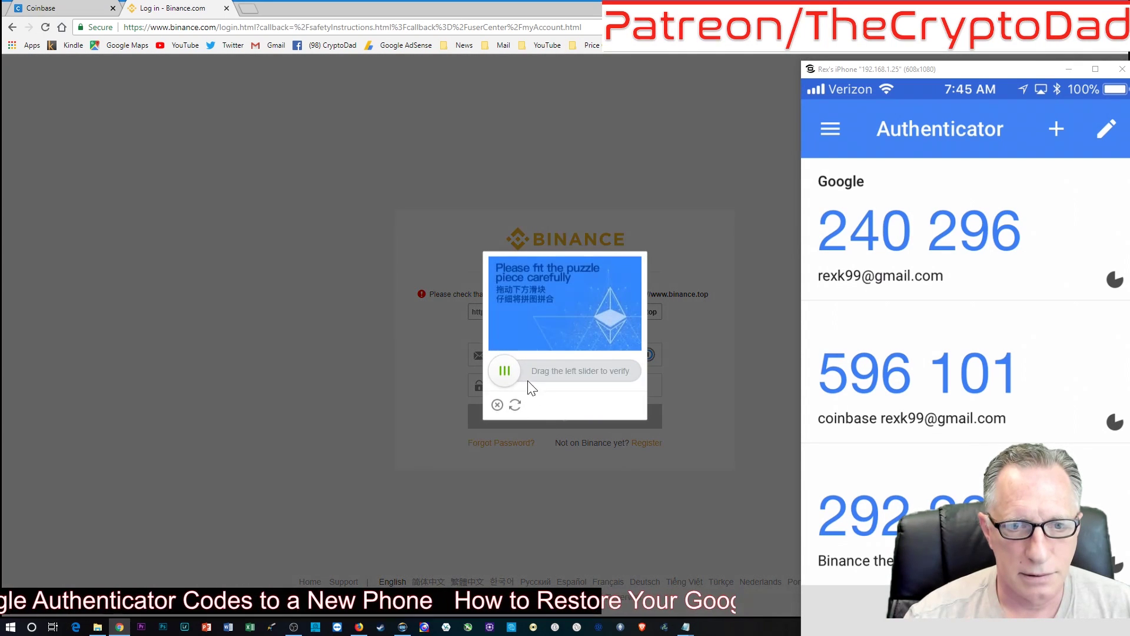
left_click_drag(504, 370, 568, 371)
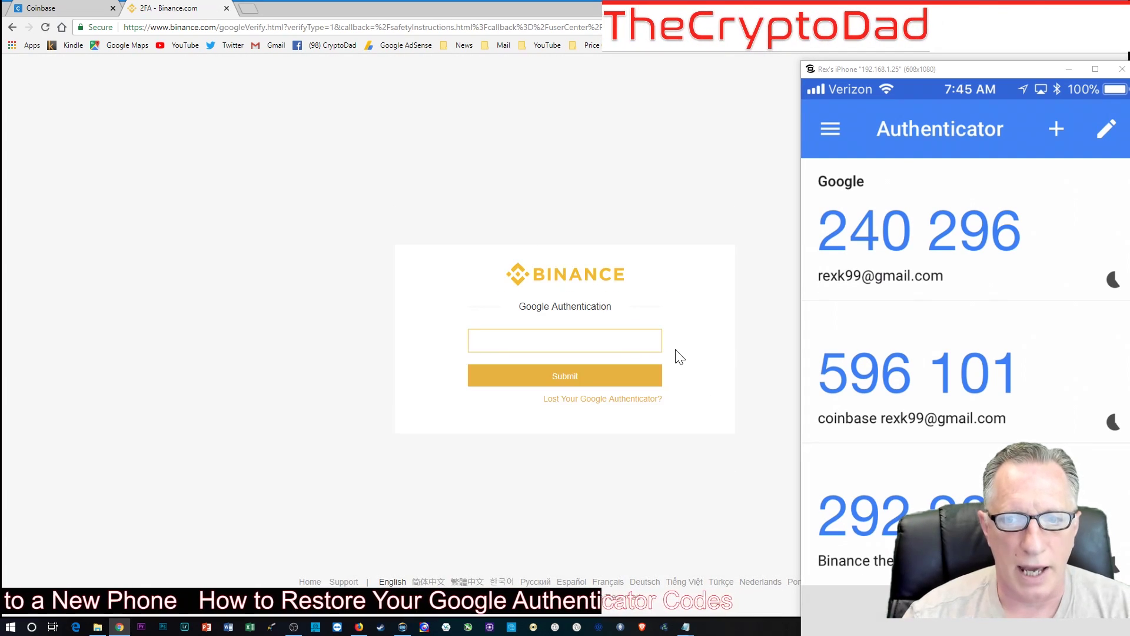
left_click(473, 340)
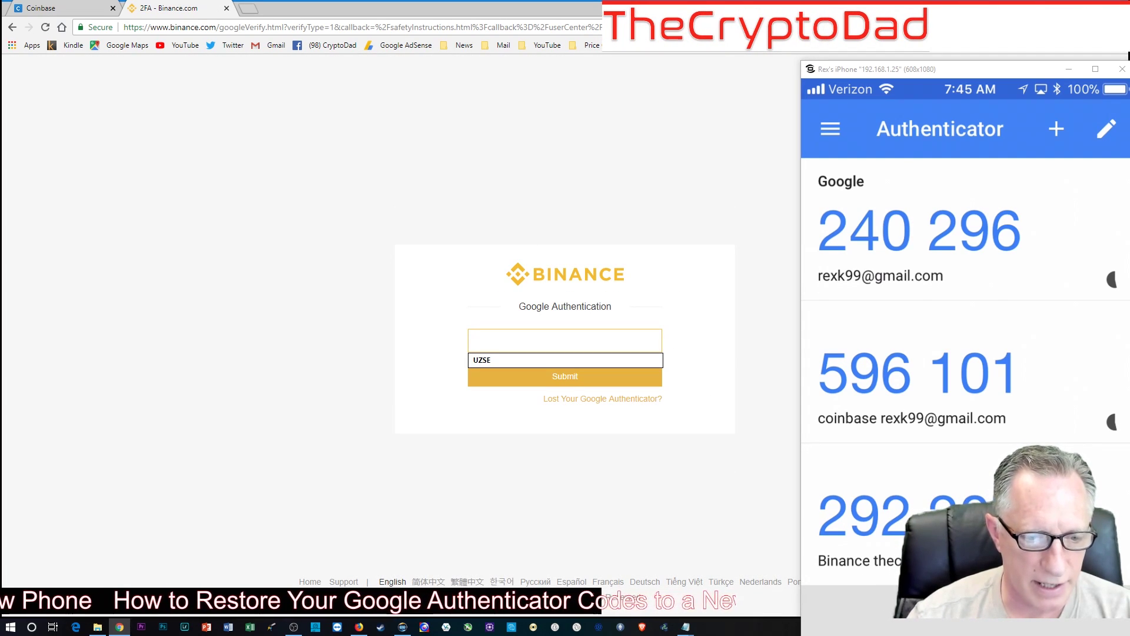
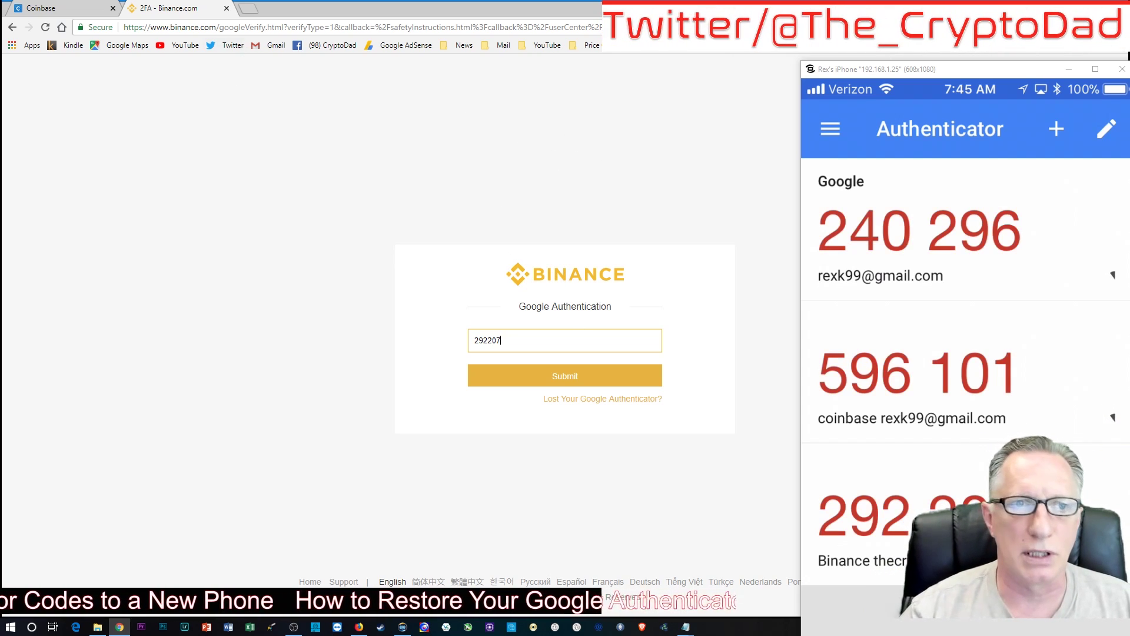
left_click(249, 9)
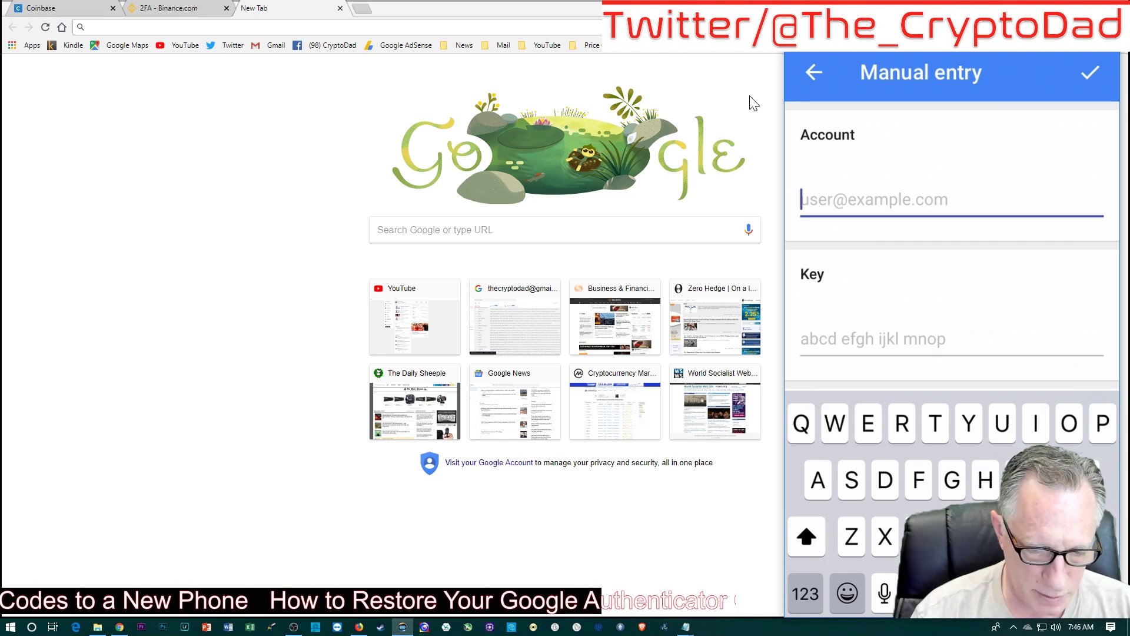
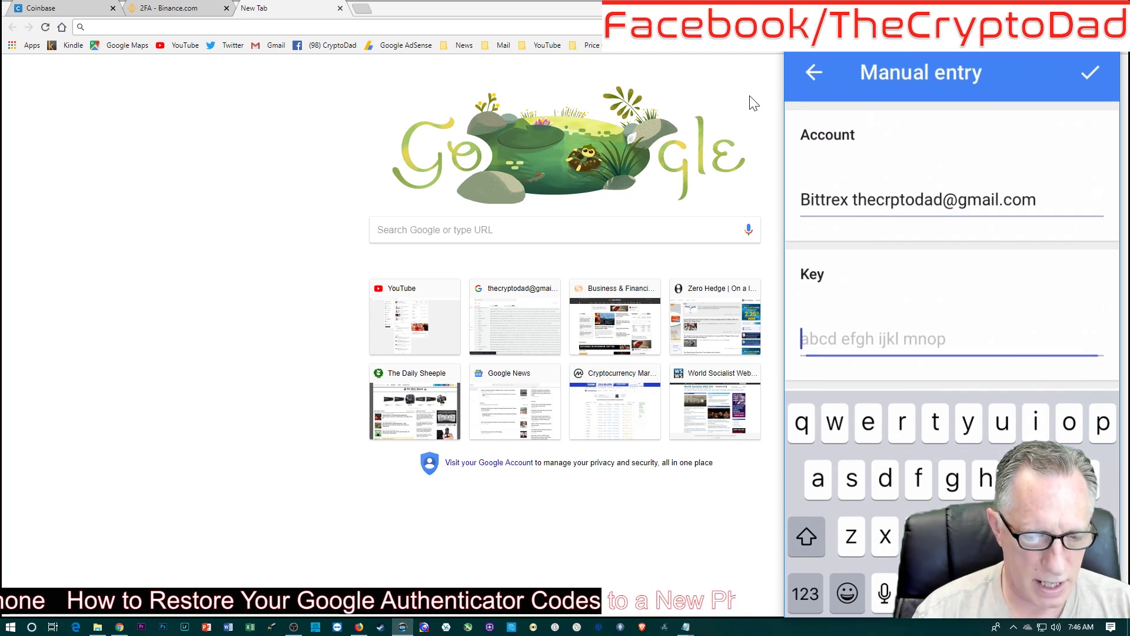
Step: Name the manual entry after the Bittrex account and paste the Bittrex backup key
key("Tab")
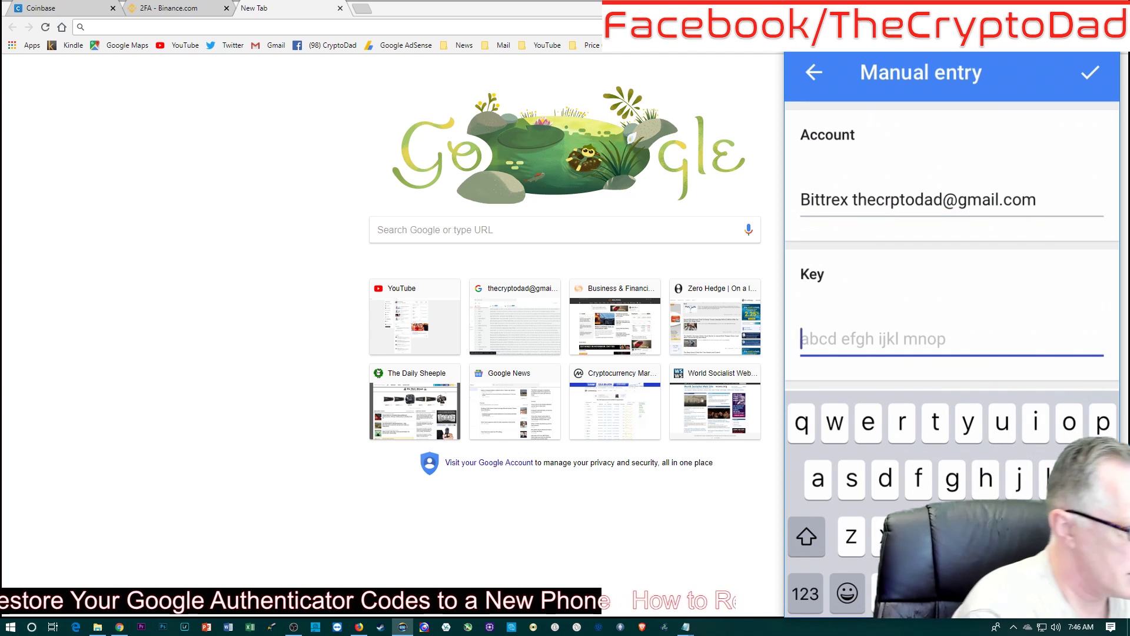
key("ctrl+v")
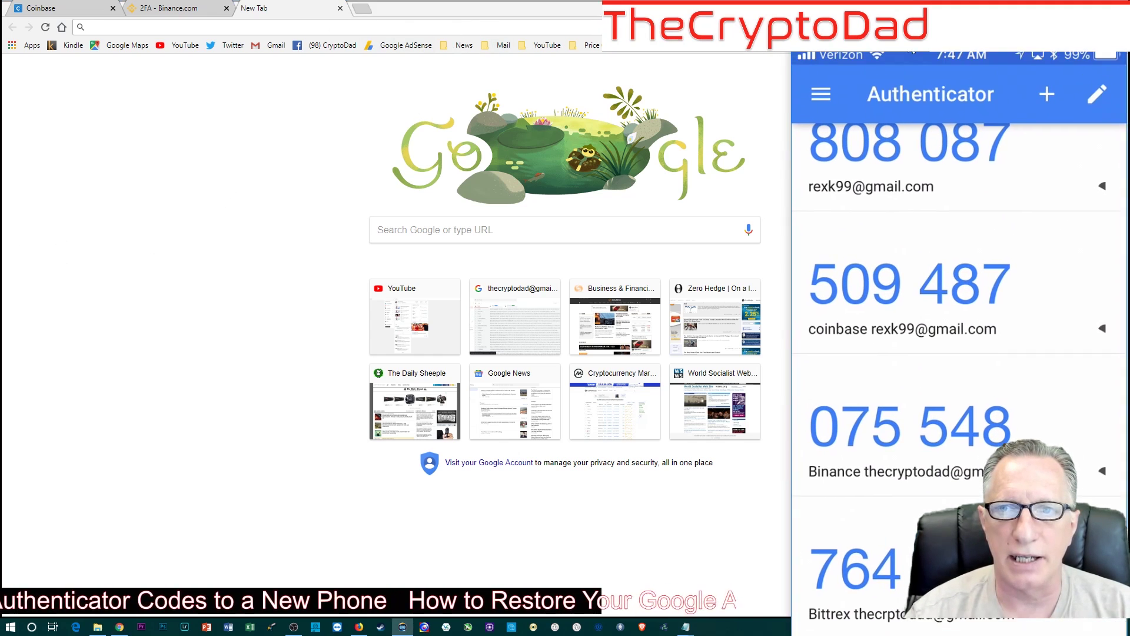
Step: Open the Bittrex login page from the bookmarks and sign in with the saved 1Password credentials
left_click(939, 47)
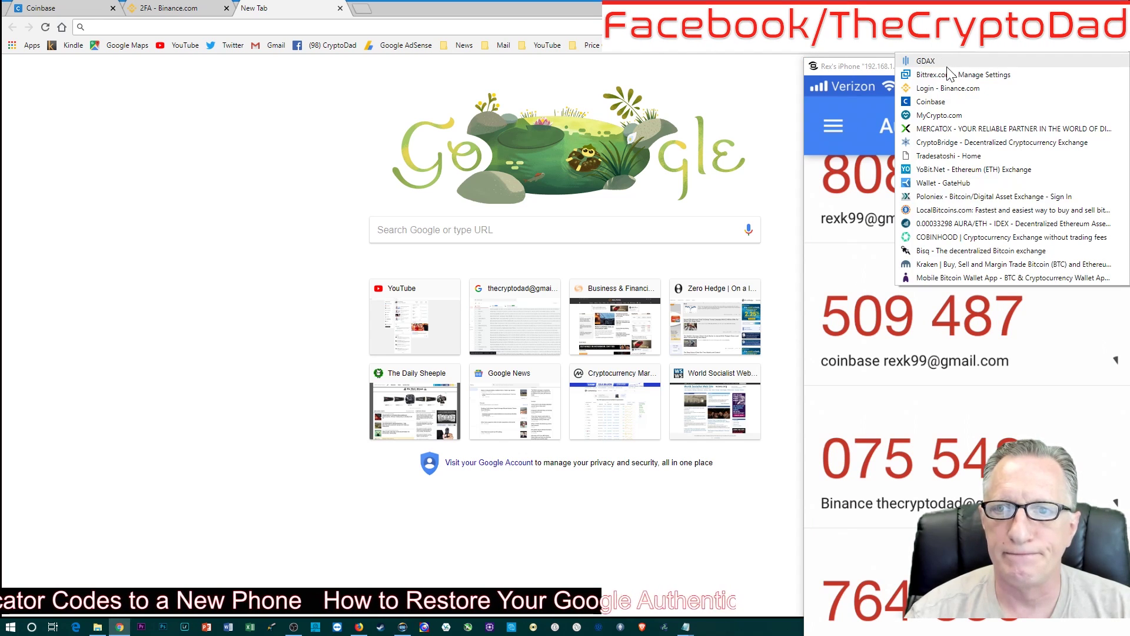
left_click(942, 75)
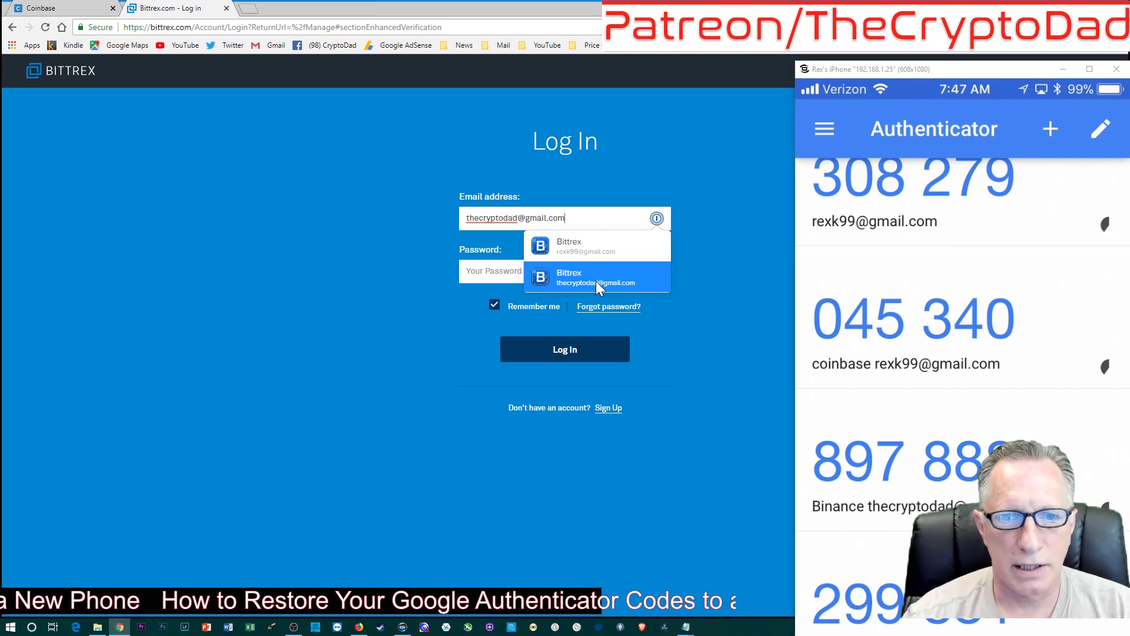
left_click(598, 277)
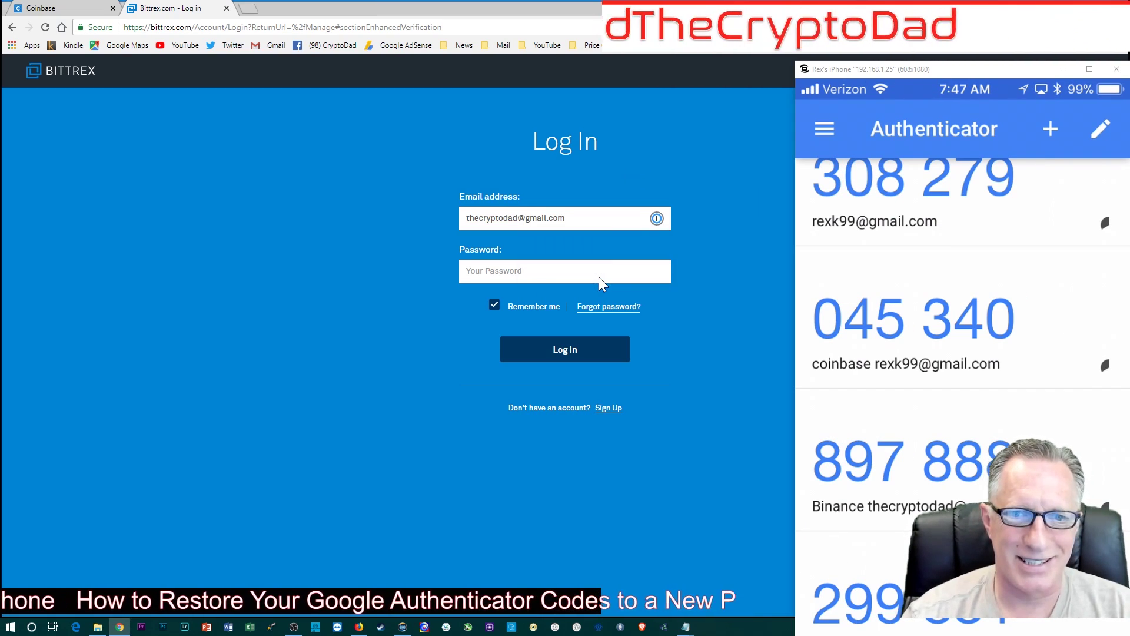
left_click(568, 353)
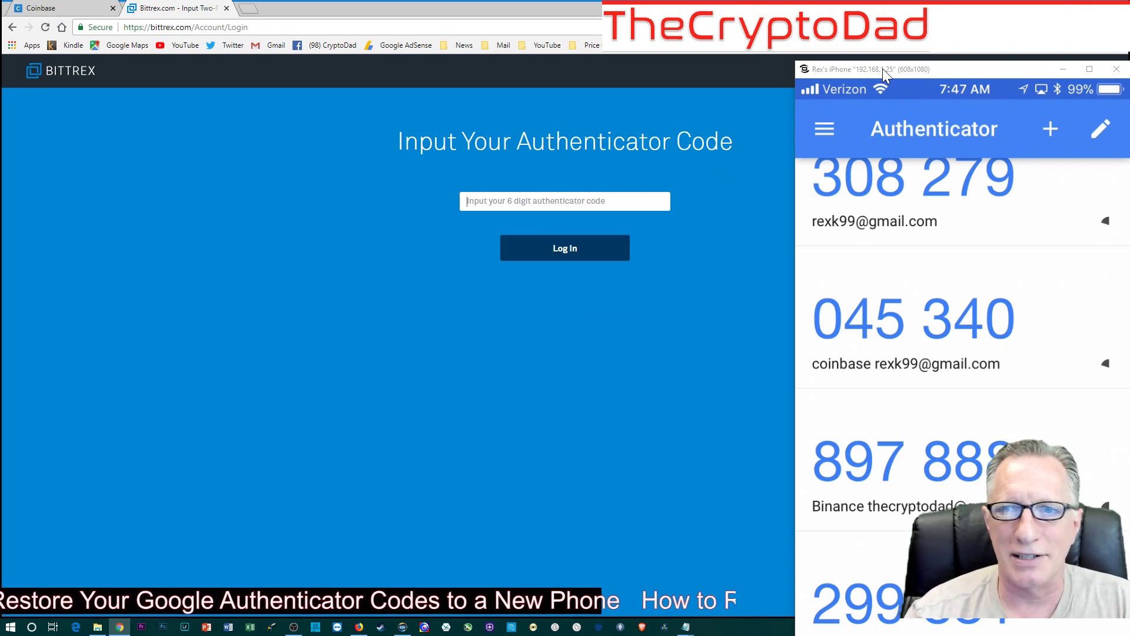
left_click_drag(881, 68, 874, 13)
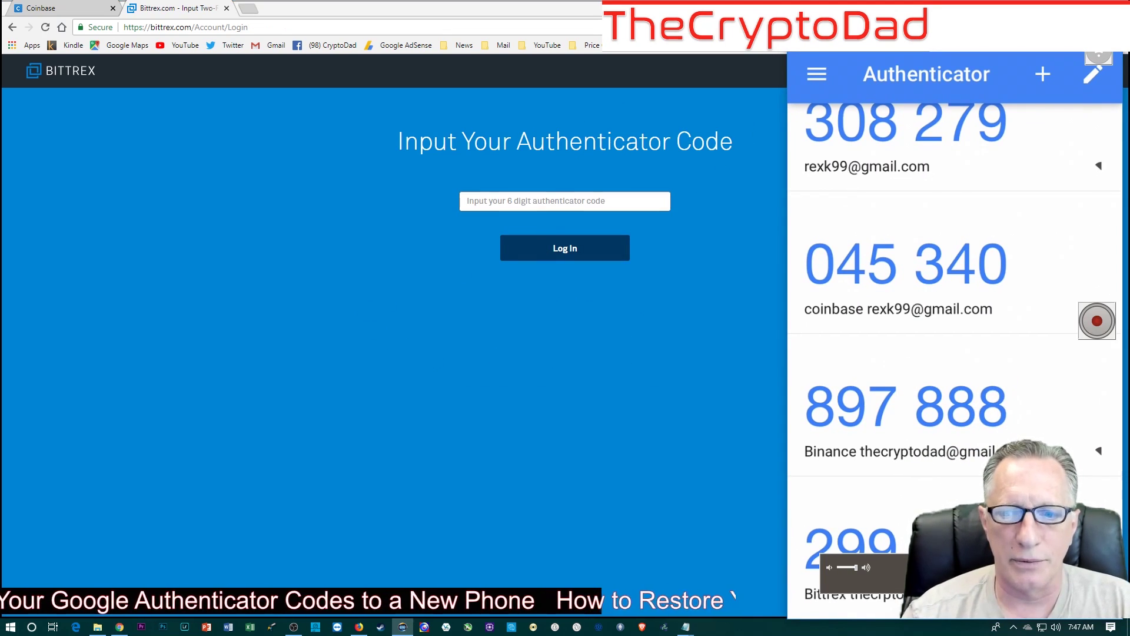
left_click(564, 201)
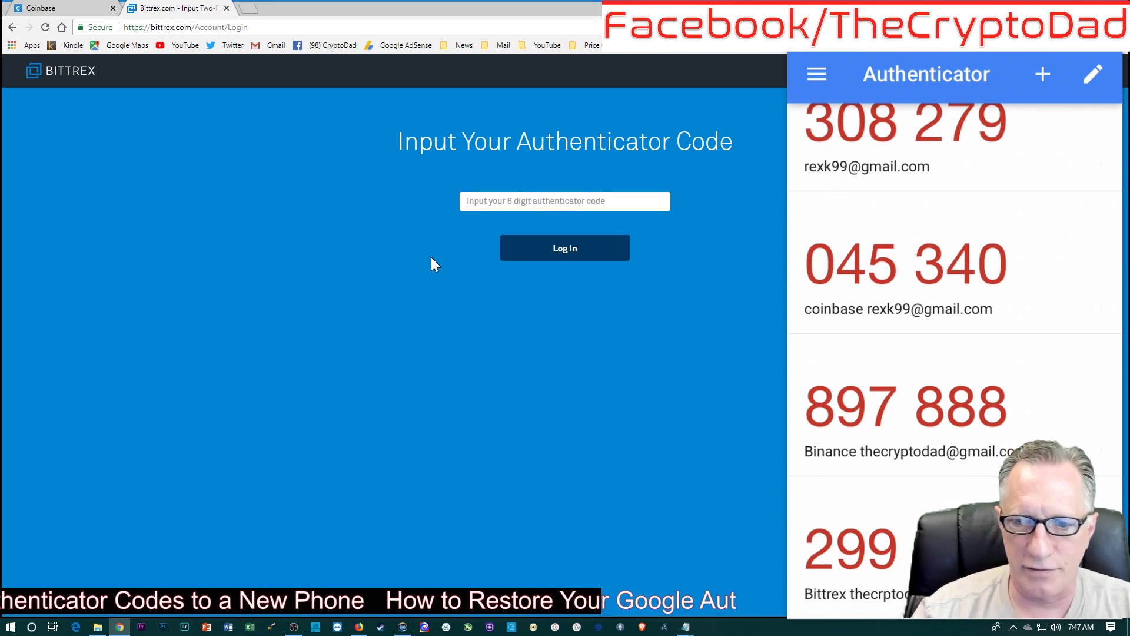
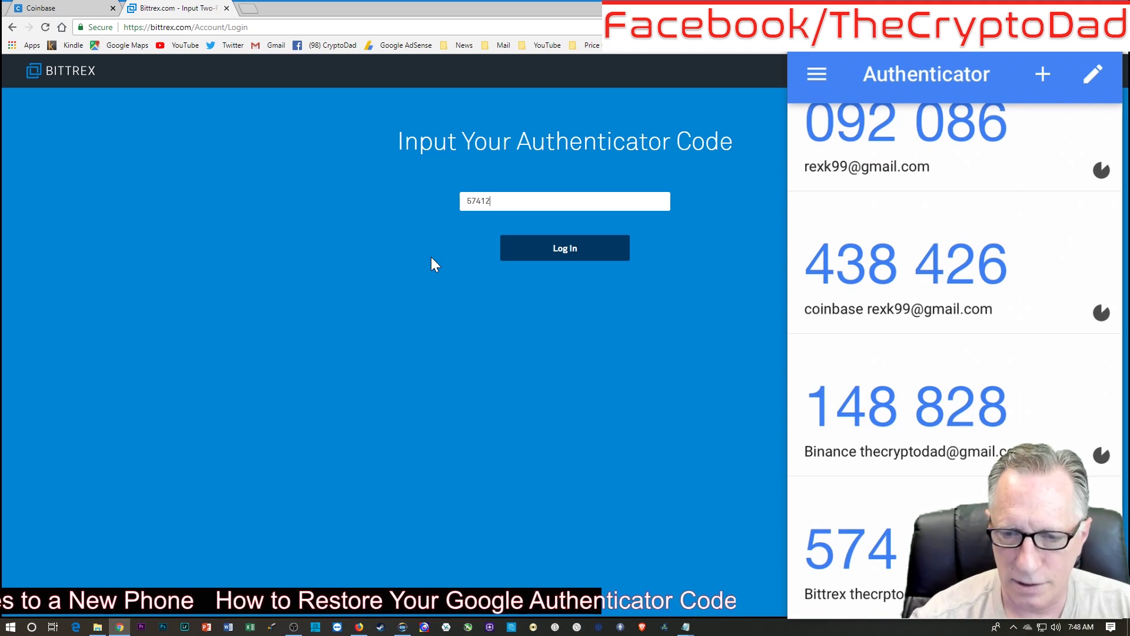
left_click(565, 255)
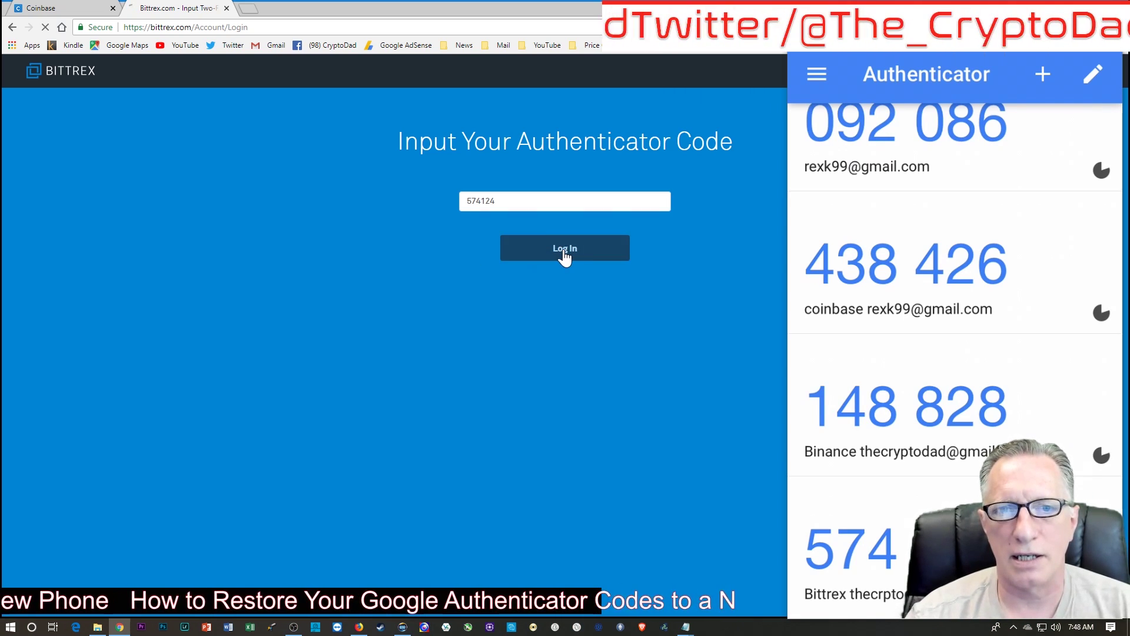